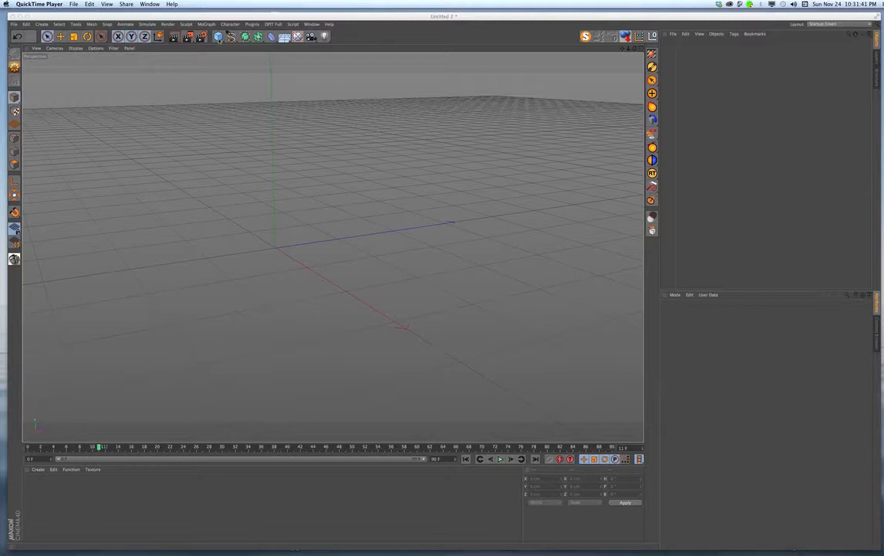
- Add a cube primitive to the empty scene
left_click(220, 38)
left_click(219, 37)
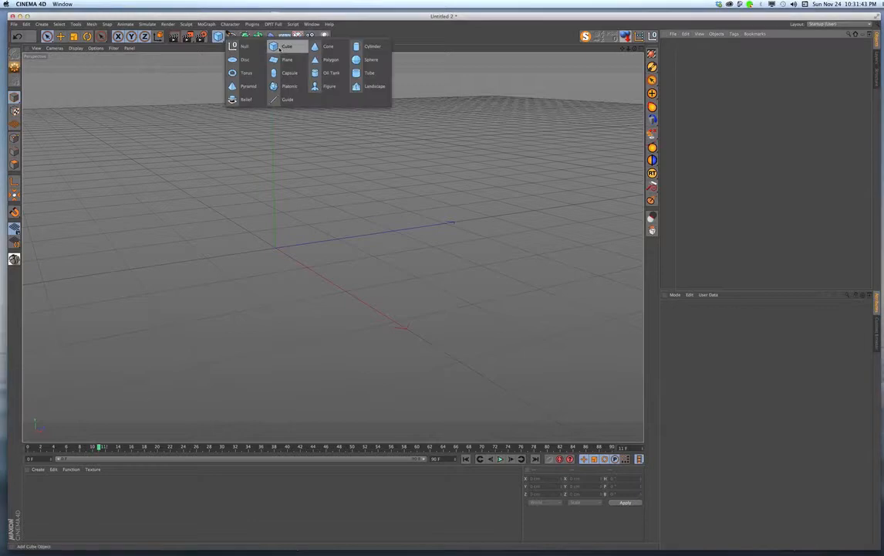
left_click(280, 48)
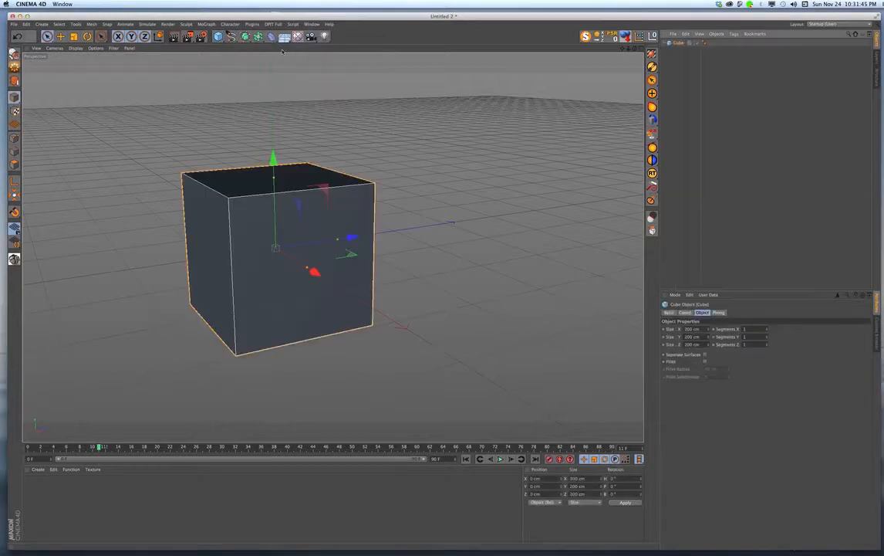
- Set the cube's X, Y and Z size to 70 cm each
left_click_drag(685, 330, 689, 329)
type("4")
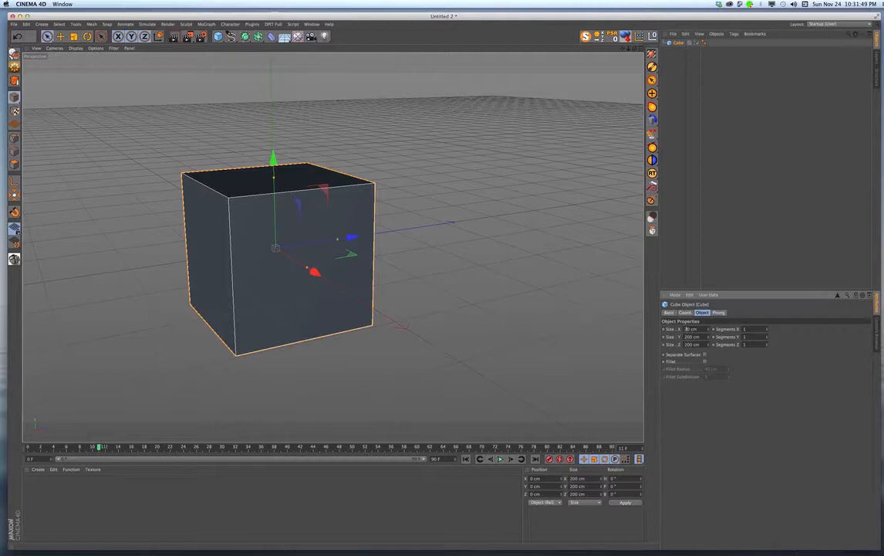
left_click_drag(690, 337, 684, 345)
type("7")
type("7")
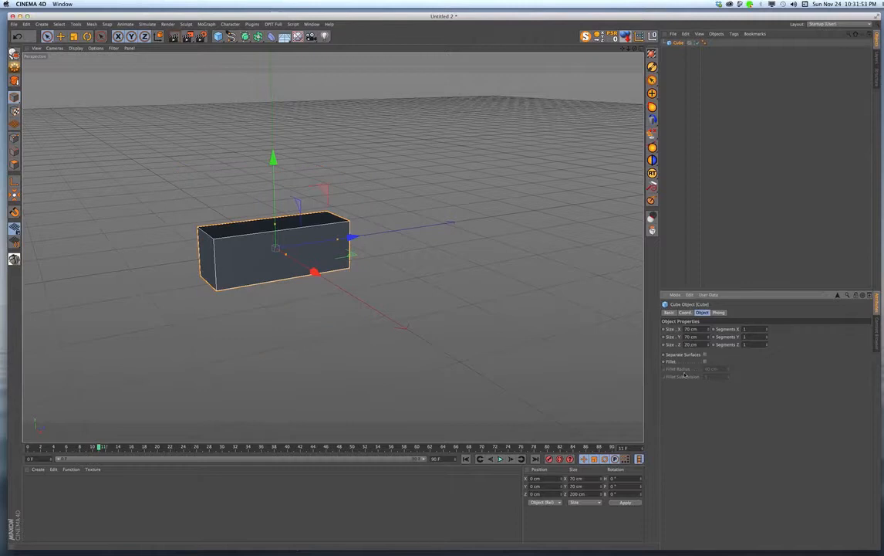
left_click(691, 411)
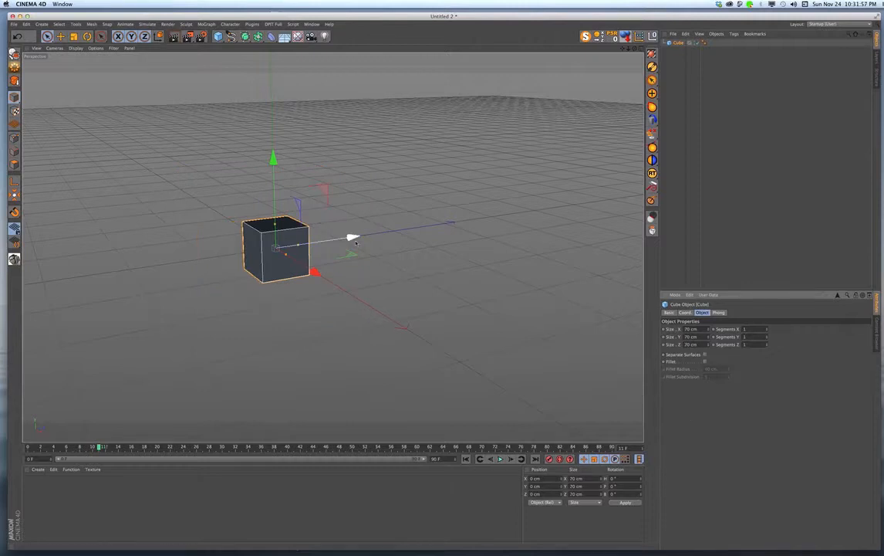
- Move the cube to about -154 cm along Z and set its X, Y and Z size to 80 cm each
left_click_drag(353, 236, 236, 246)
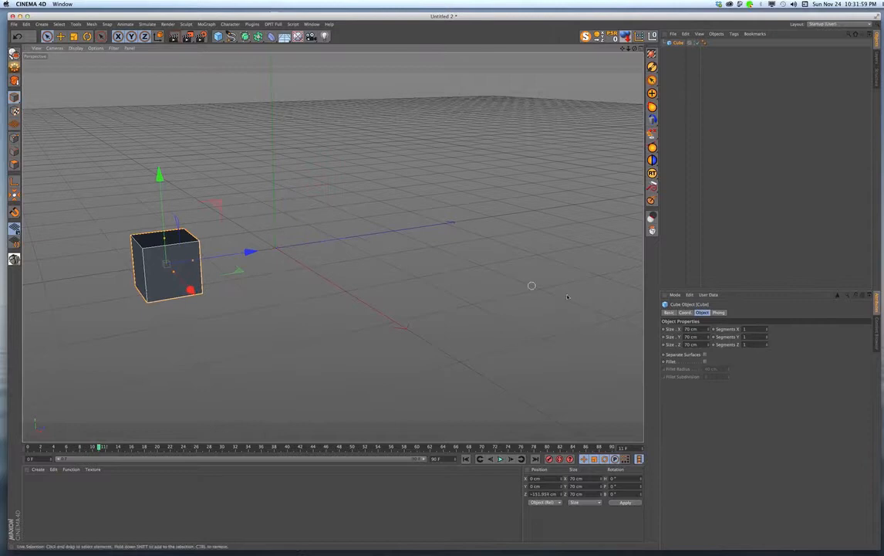
left_click_drag(751, 330, 736, 332)
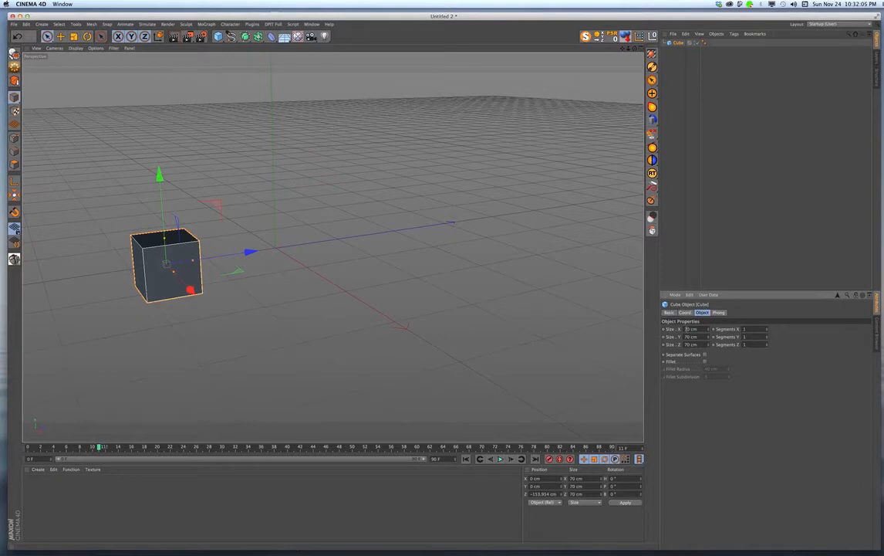
left_click(686, 329)
left_click_drag(687, 336, 681, 345)
type("8")
key("Return")
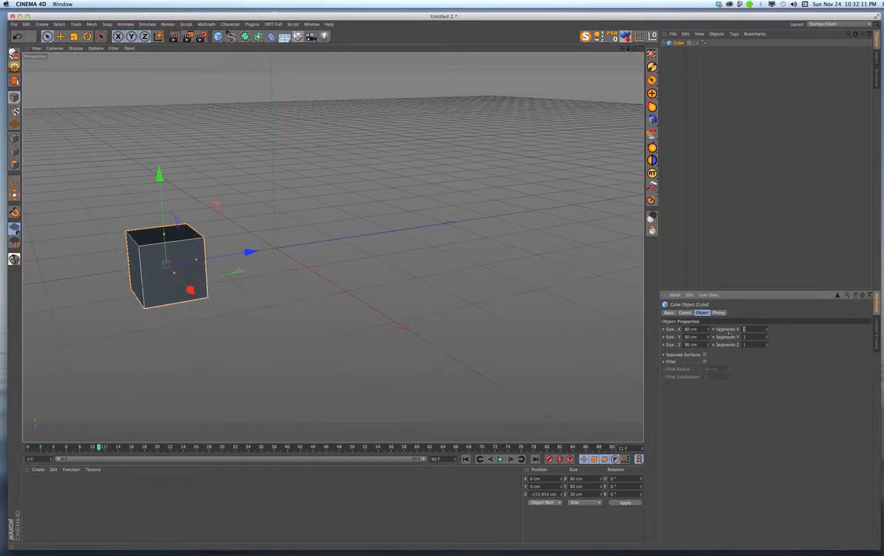
- Set the cube's X, Y and Z segments to 8 each
type("8")
key("Tab")
type("8")
key("Tab")
type("8")
key("Return")
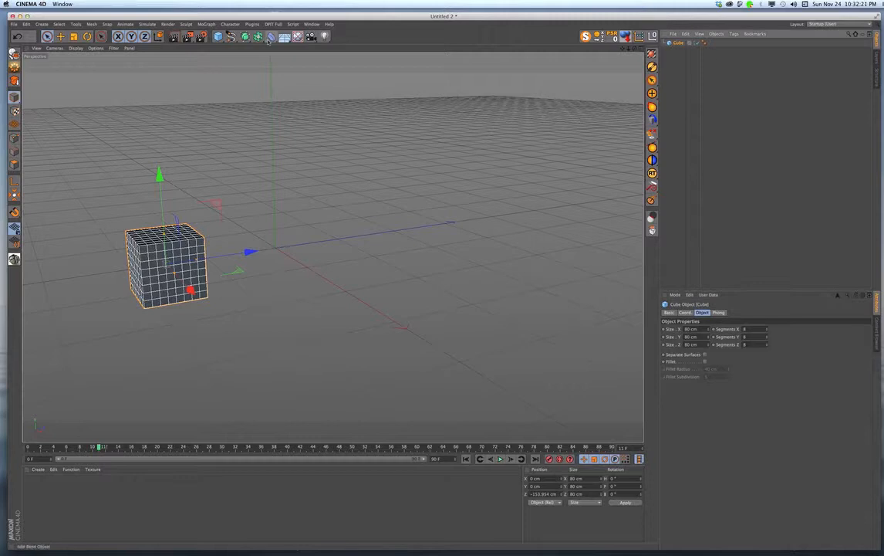
- Add a cone with a 70 cm bottom radius and 90 cm height, positioned at about 405 cm along Z
left_click(218, 36)
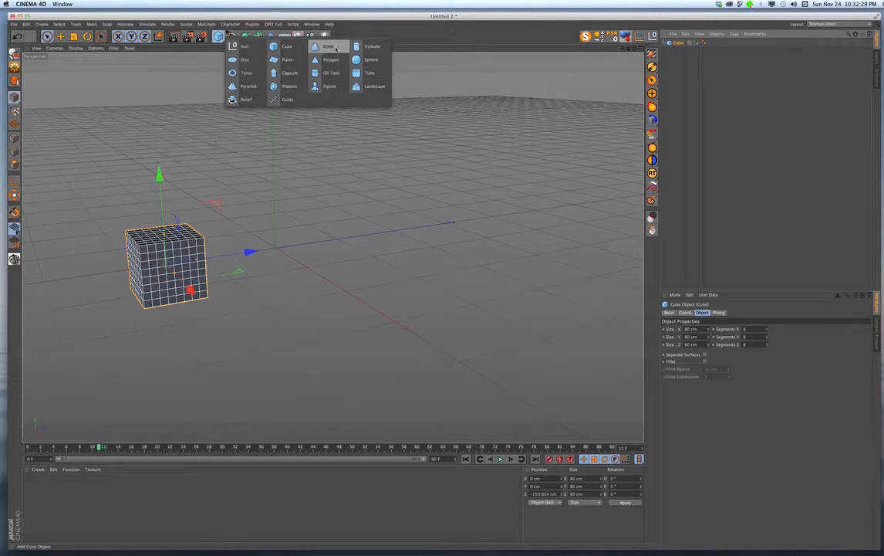
left_click(335, 48)
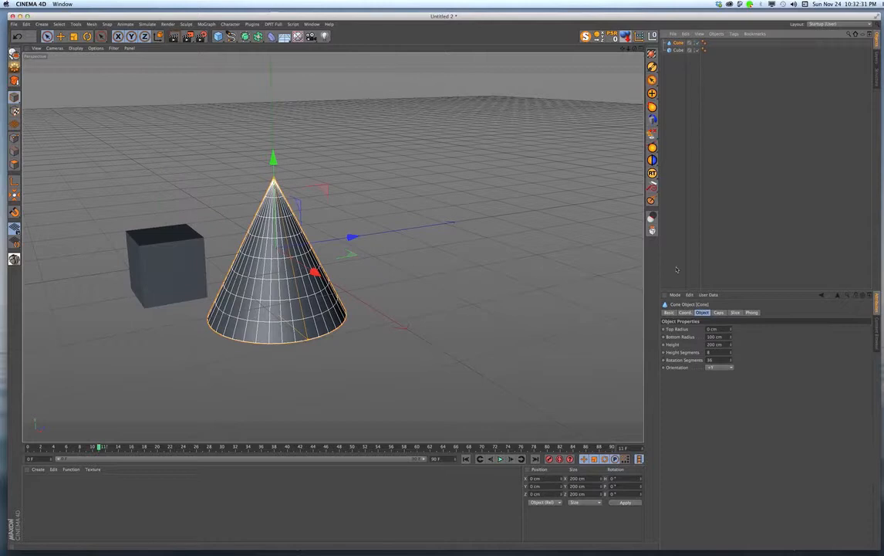
double_click(705, 344)
type("50")
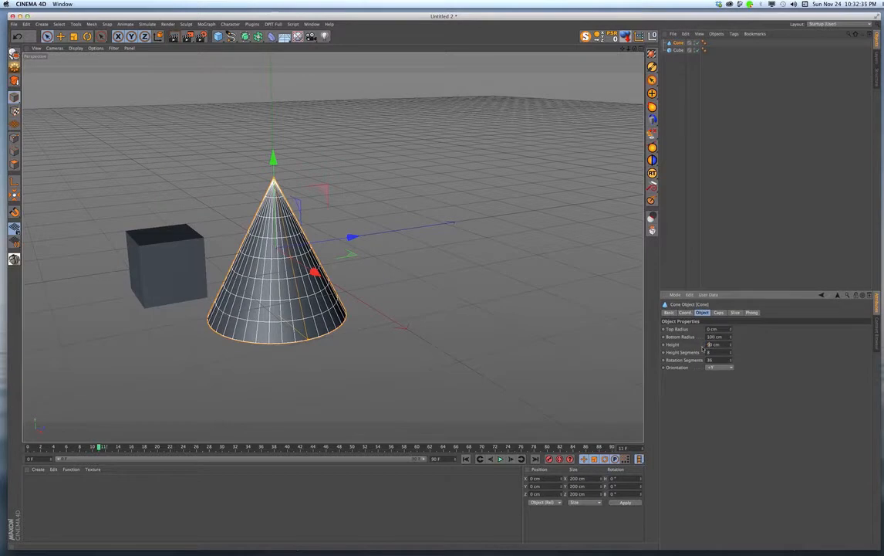
left_click_drag(712, 336, 694, 349)
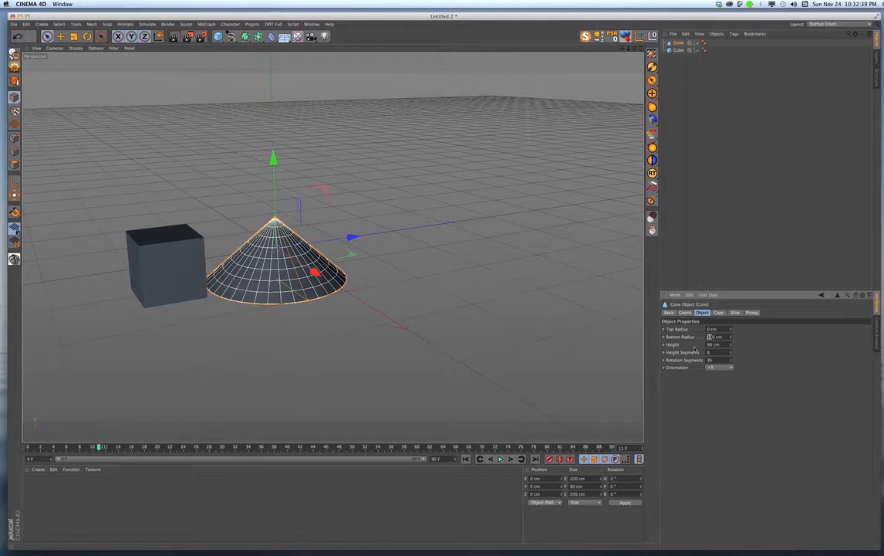
type("7")
key("Return")
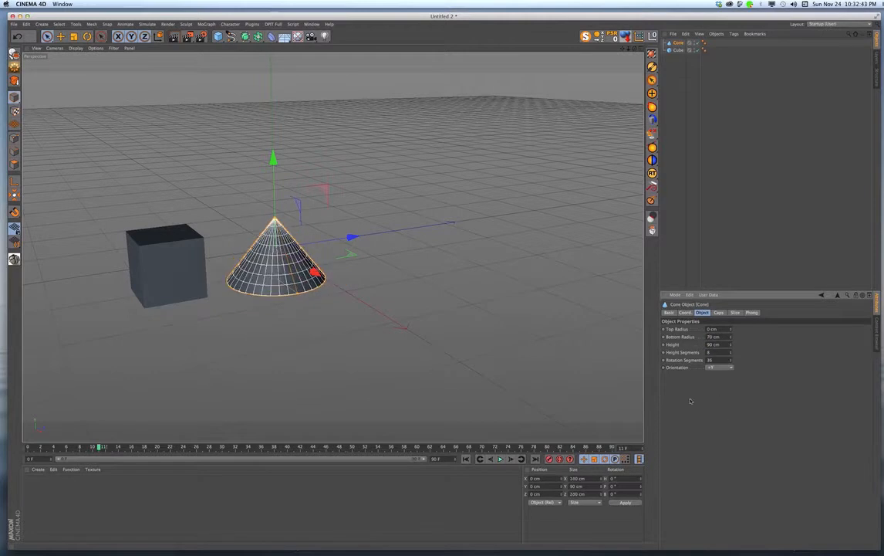
left_click_drag(351, 237, 559, 236)
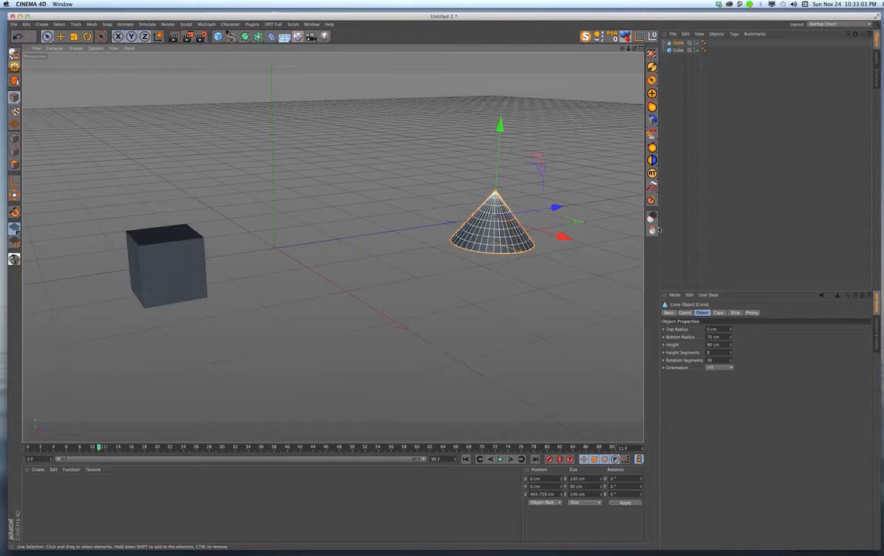
- Convert the cone and the cube from primitives into editable polygon objects
left_click(679, 50)
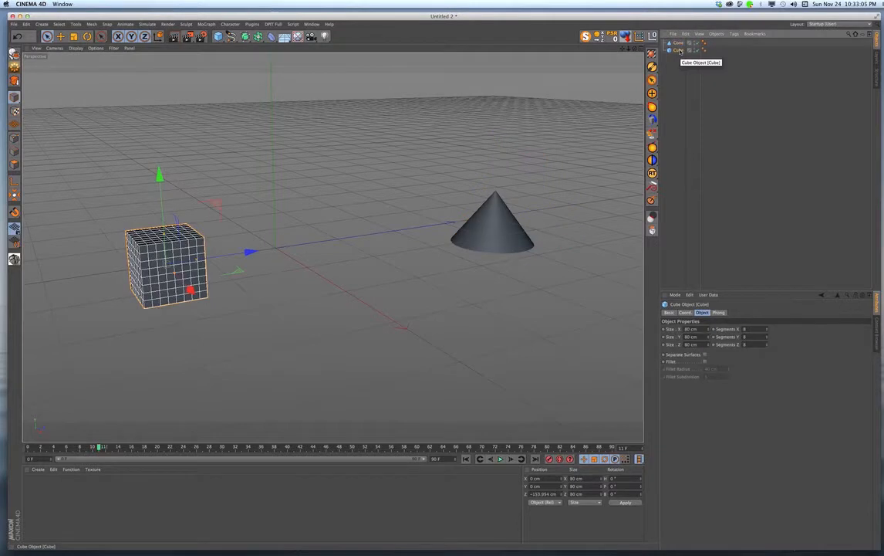
left_click(678, 42)
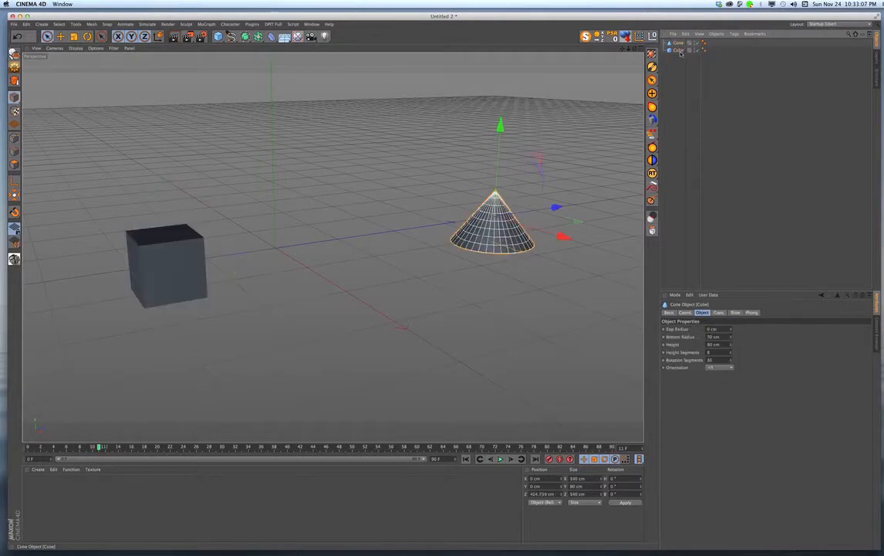
left_click(679, 50)
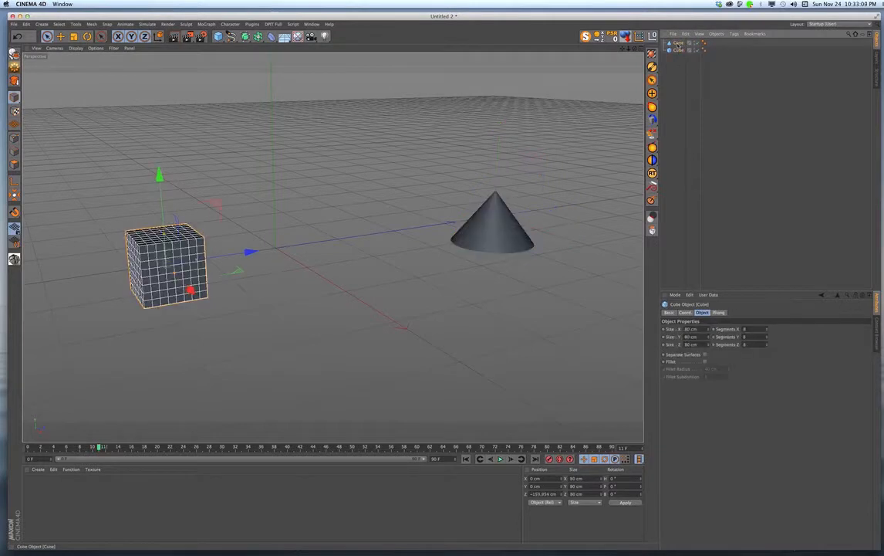
left_click(678, 42)
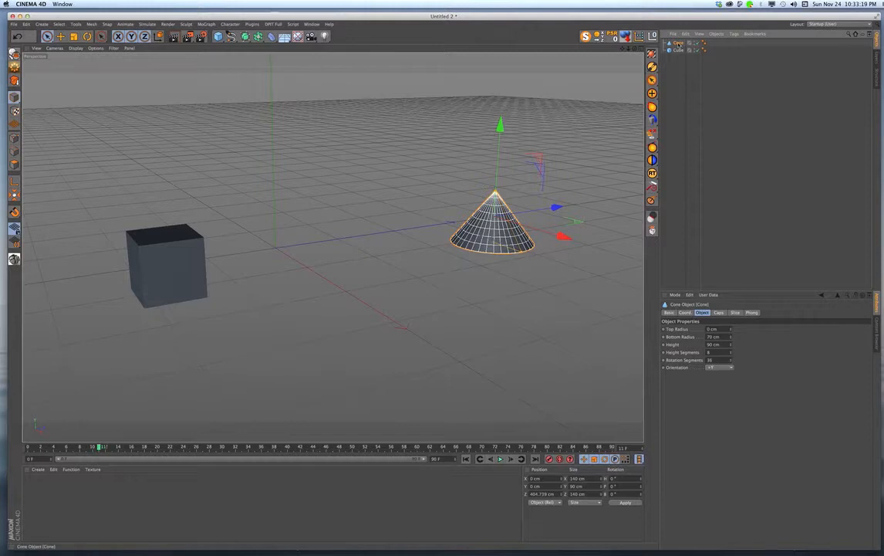
left_click(14, 52)
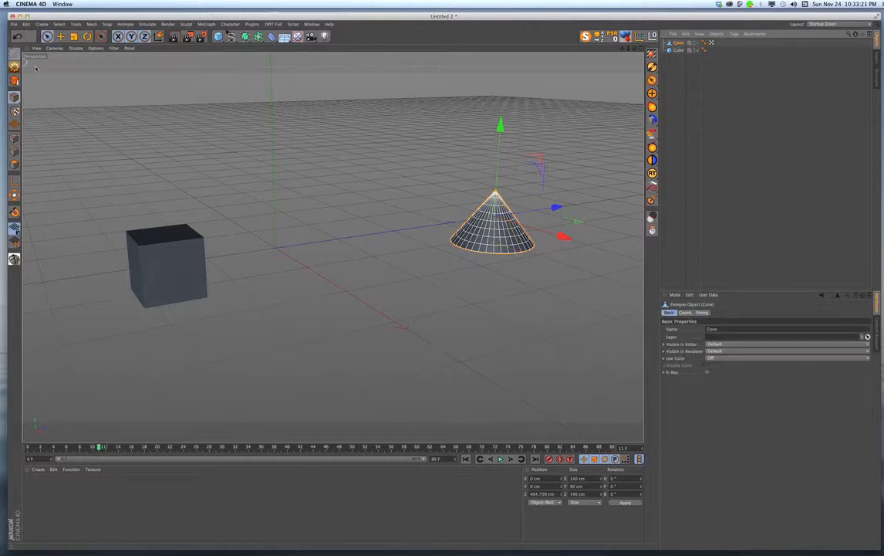
left_click(679, 51)
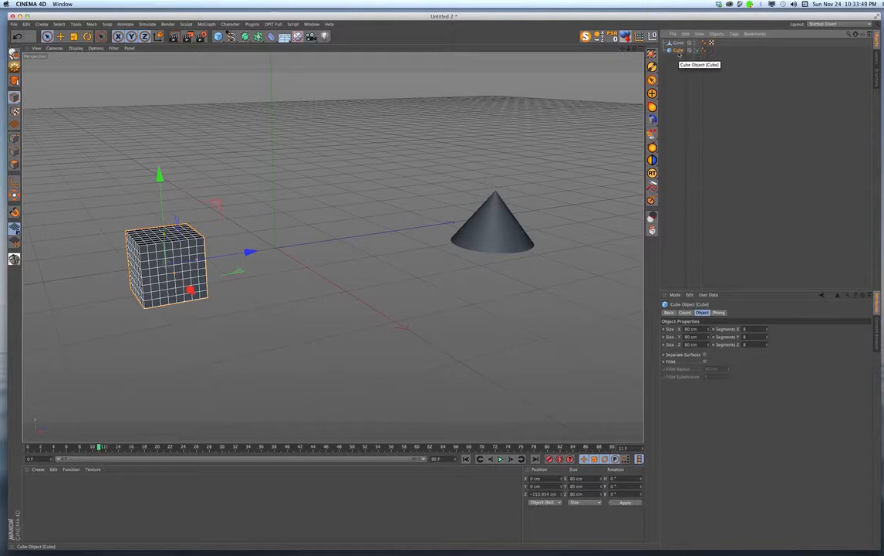
key("c")
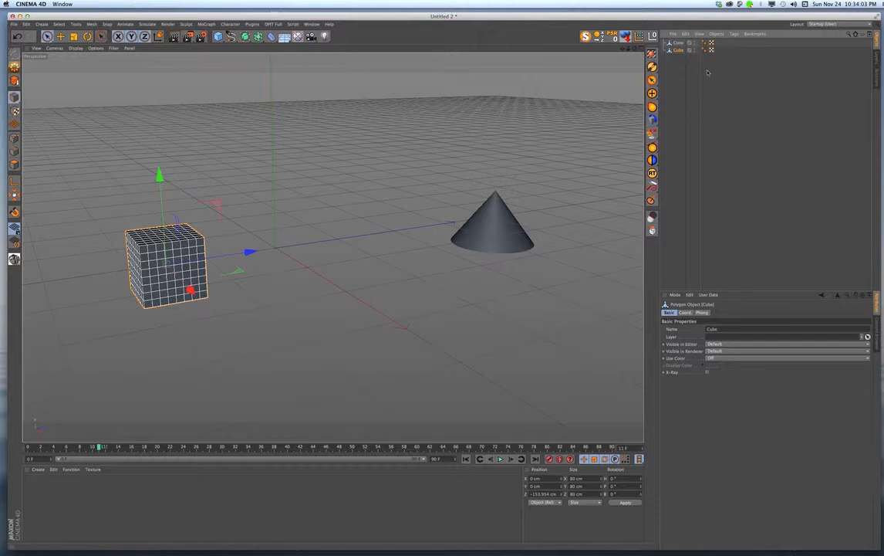
- Add a null object to the scene and give it an XPresso tag
left_click(653, 37)
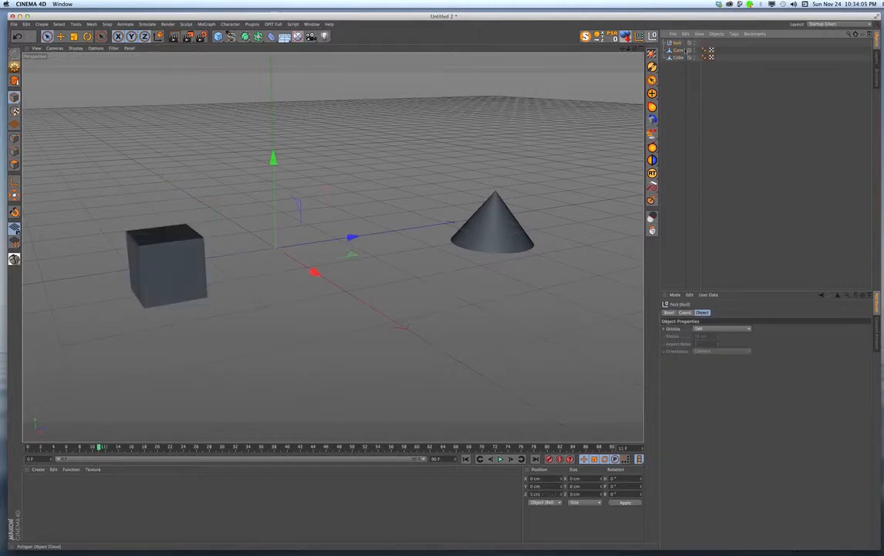
left_click(735, 35)
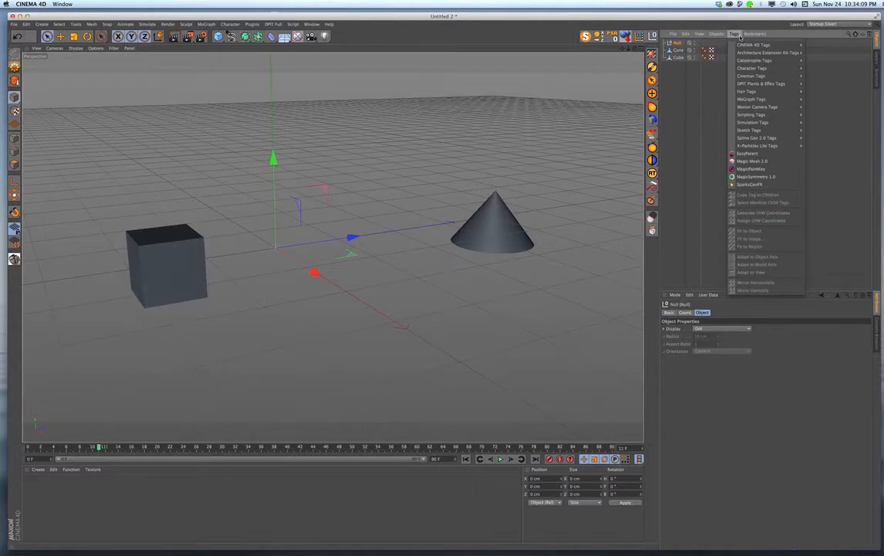
mouse_move(742, 47)
mouse_move(771, 45)
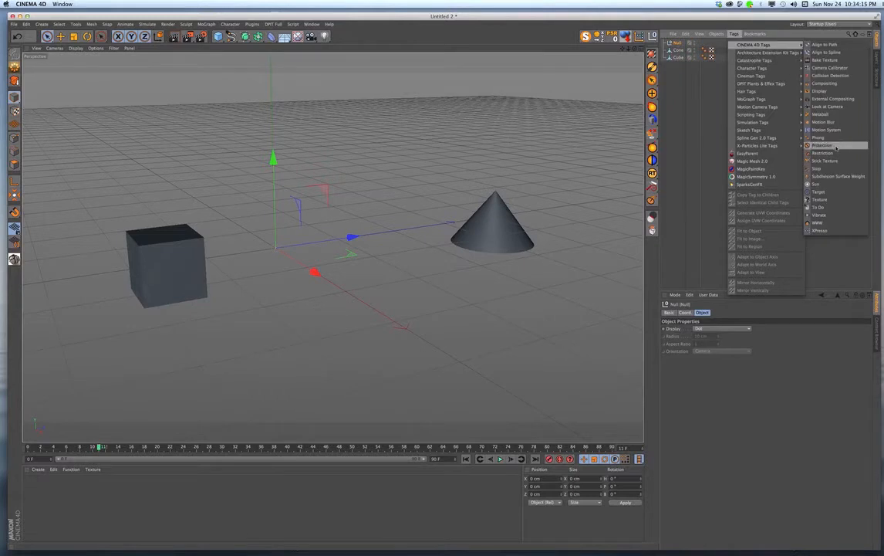
left_click(832, 215)
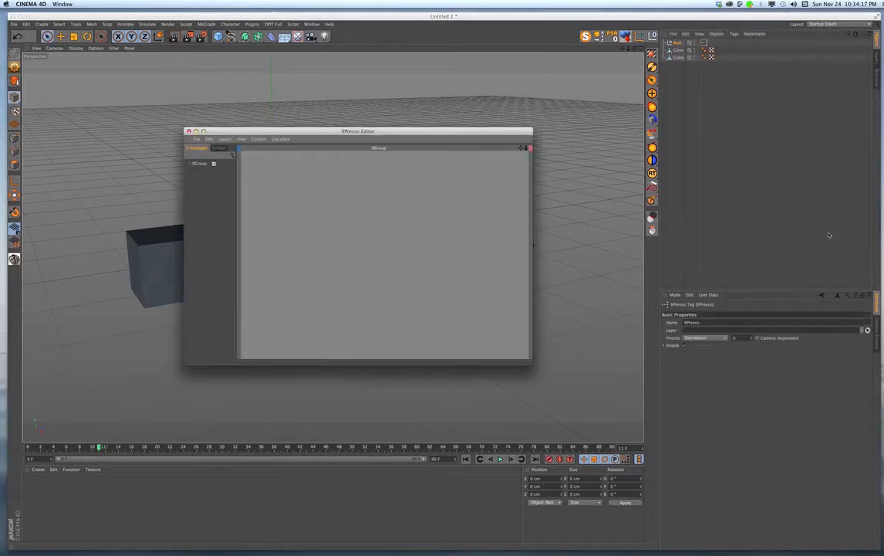
left_click_drag(480, 133, 407, 96)
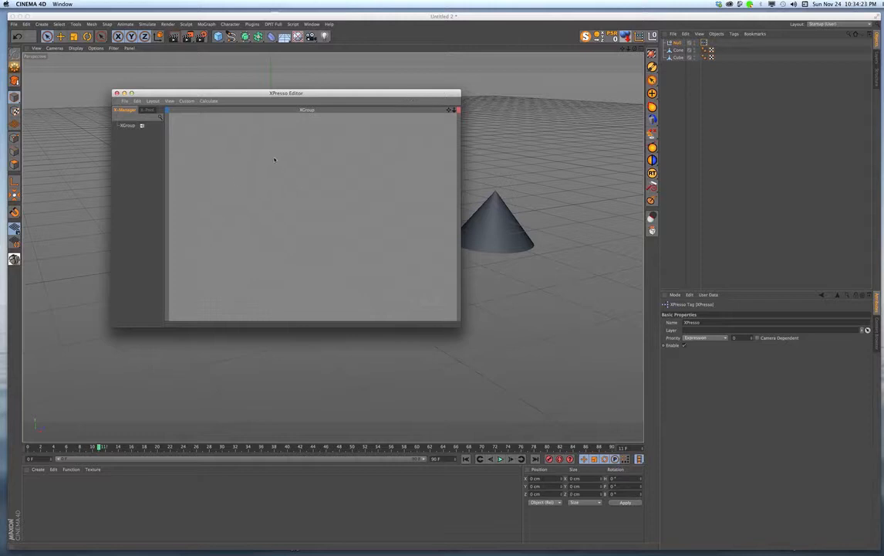
- Add a Thinking Particles PBlurp generator node to the null's XGroup and enlarge the node
left_click(274, 159)
right_click(274, 160)
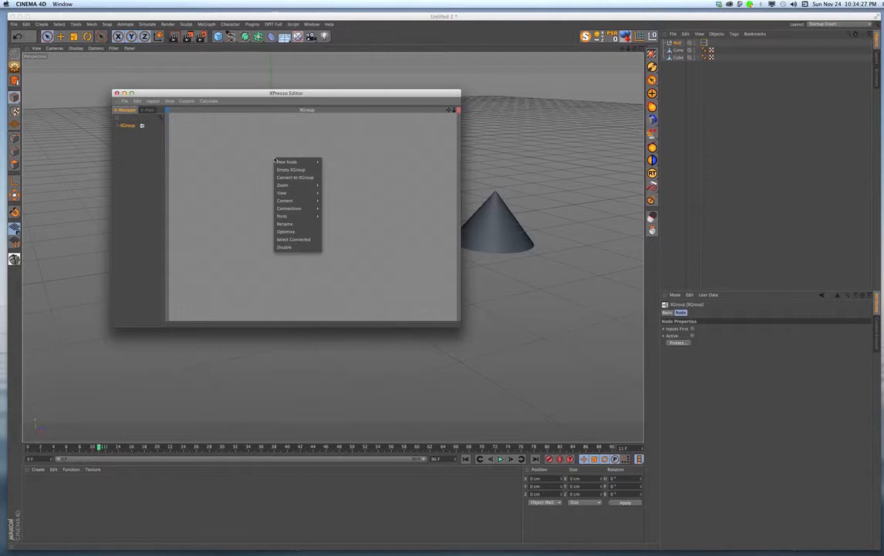
mouse_move(281, 165)
left_click(341, 166)
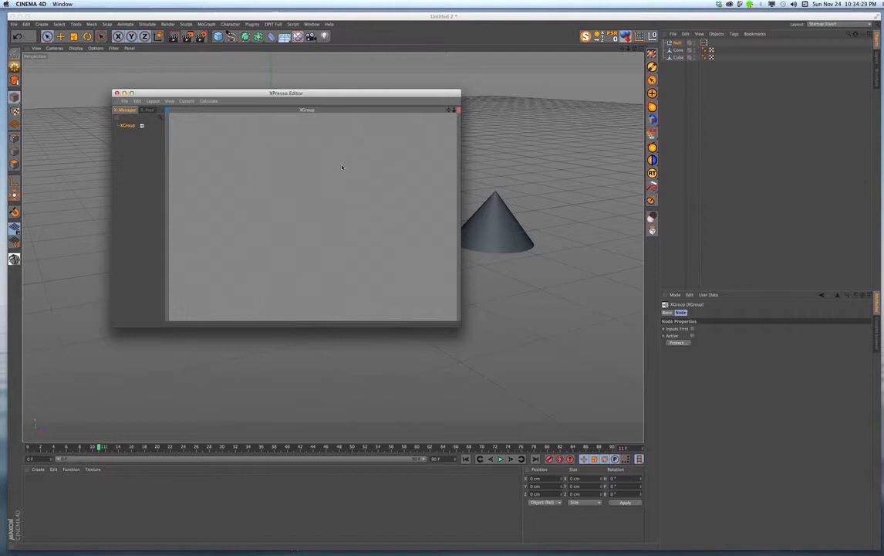
right_click(294, 158)
mouse_move(319, 164)
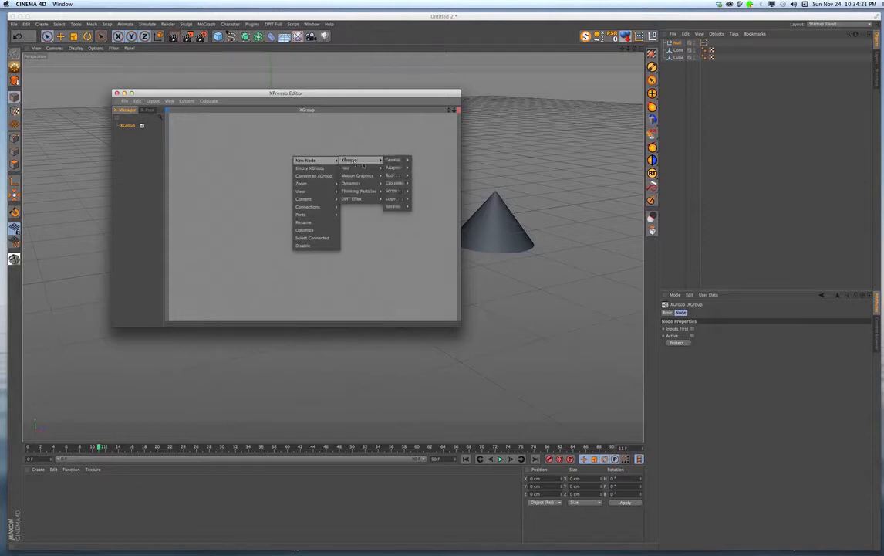
mouse_move(362, 191)
mouse_move(401, 206)
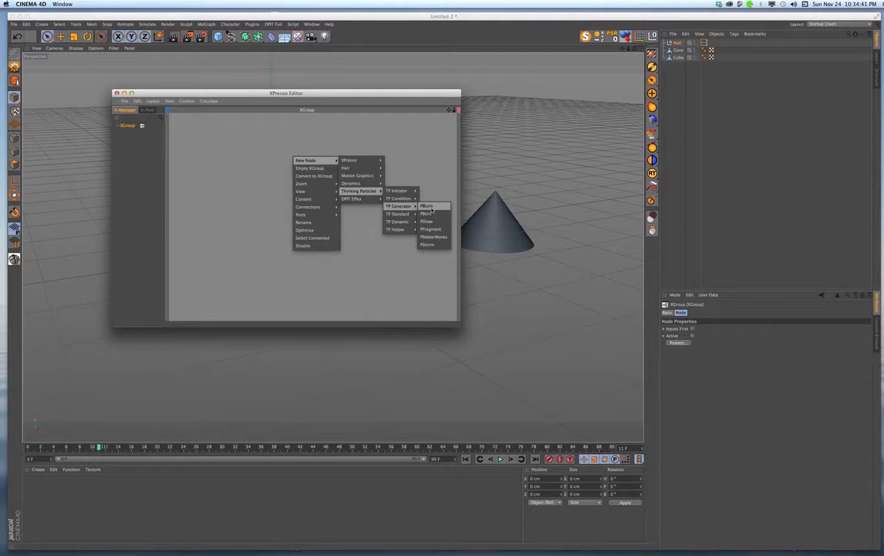
left_click(427, 206)
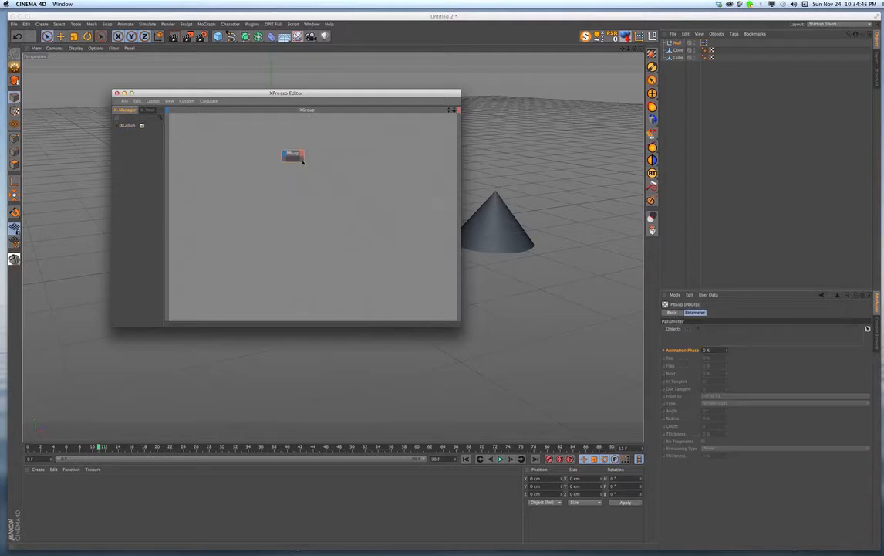
left_click_drag(300, 160, 361, 203)
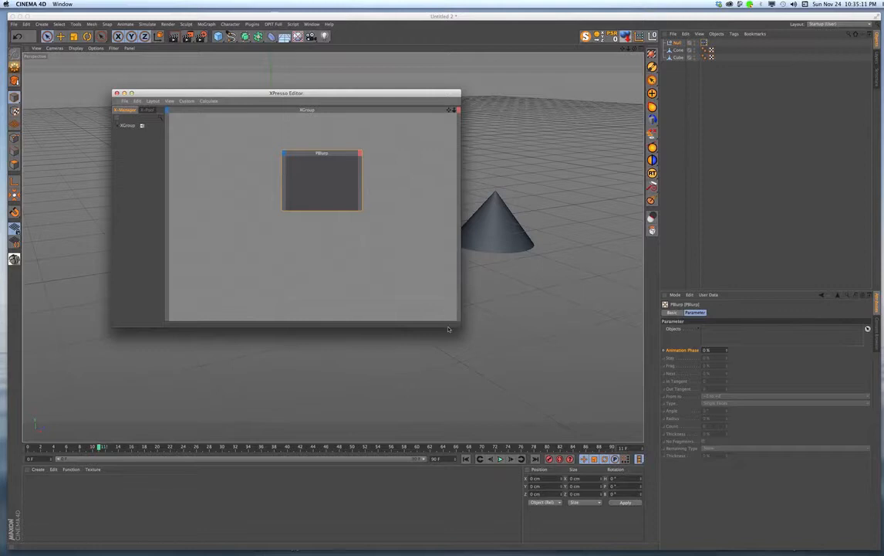
- Shrink the XPresso Editor window around the PBlurp node and place it over the empty area below the object list
left_click_drag(460, 327, 350, 298)
left_click_drag(275, 138, 264, 179)
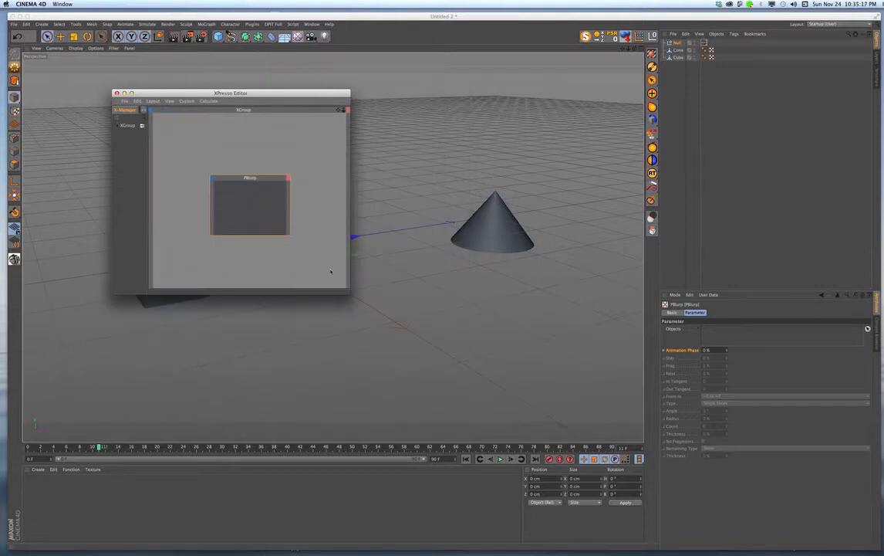
left_click_drag(347, 291, 259, 243)
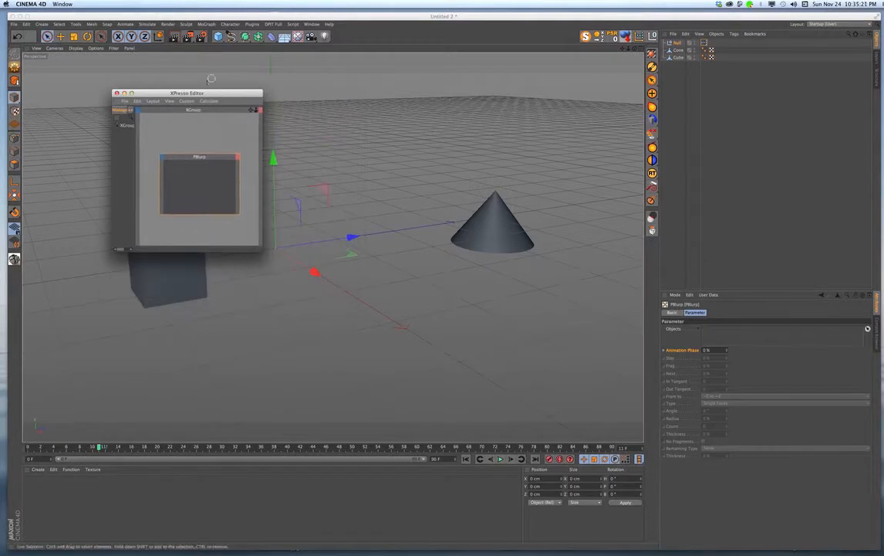
left_click_drag(208, 95, 766, 116)
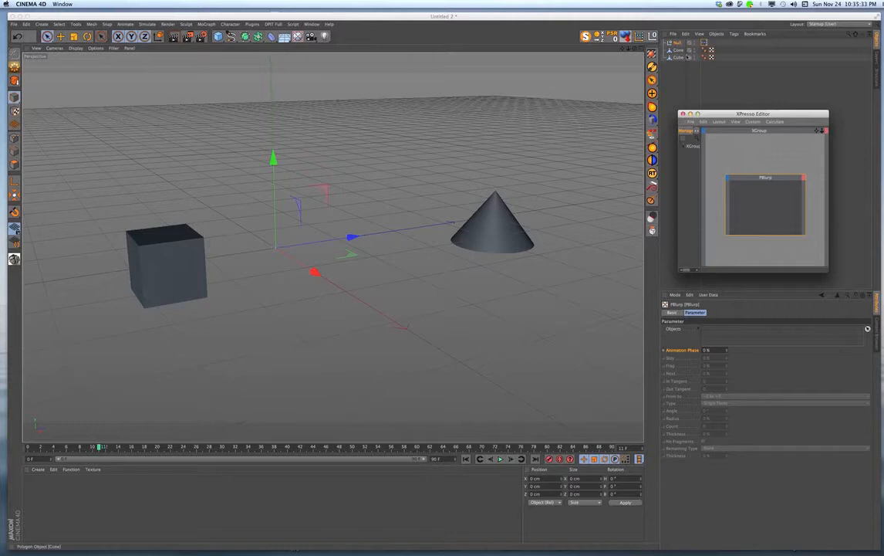
- Add the Cone and then the Cube to the PBlurp node's object list and select the Cone entry
left_click_drag(676, 52, 717, 333)
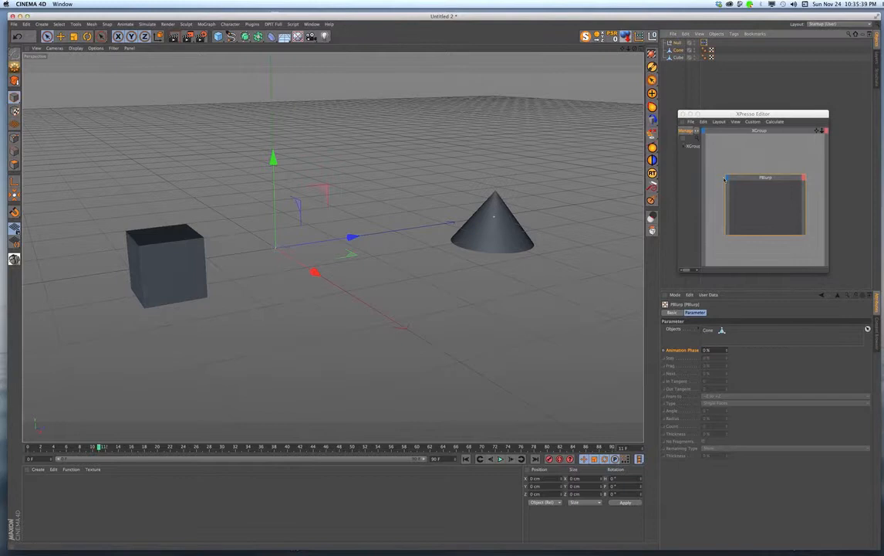
left_click_drag(677, 58, 720, 340)
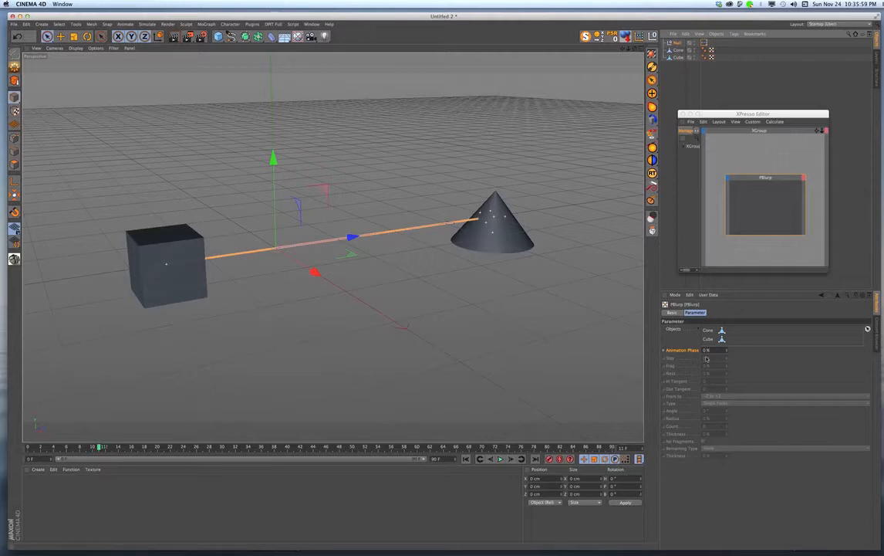
left_click(712, 330)
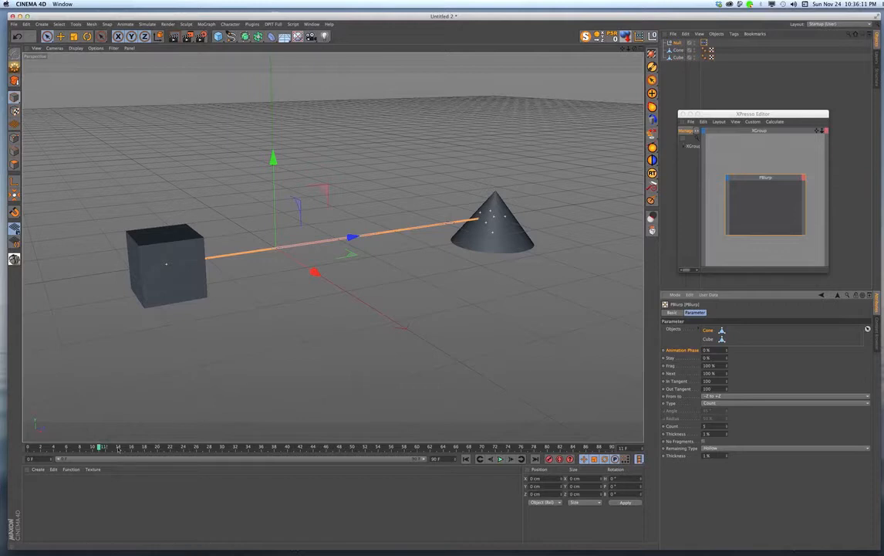
- Keyframe the PBlurp Animation Phase at 0% on frame 20 and at 100% on frame 50
left_click_drag(100, 446, 158, 446)
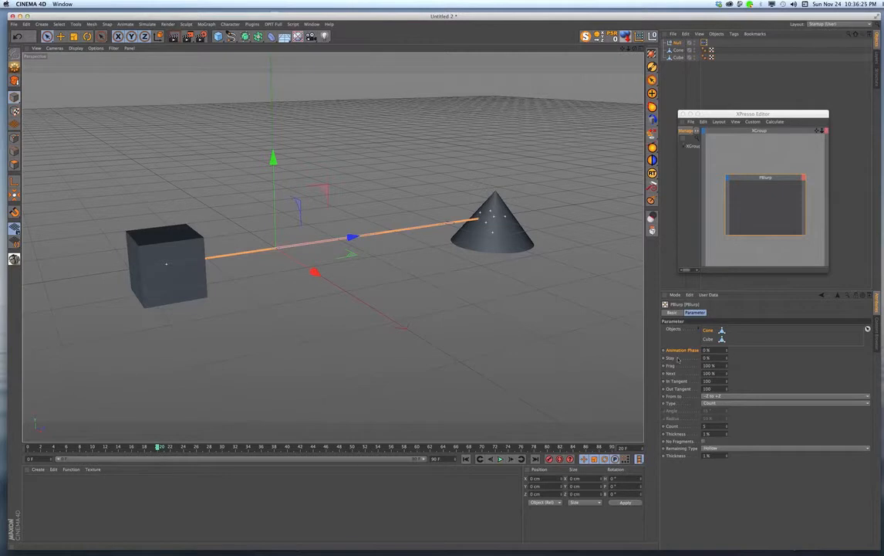
left_click(664, 351)
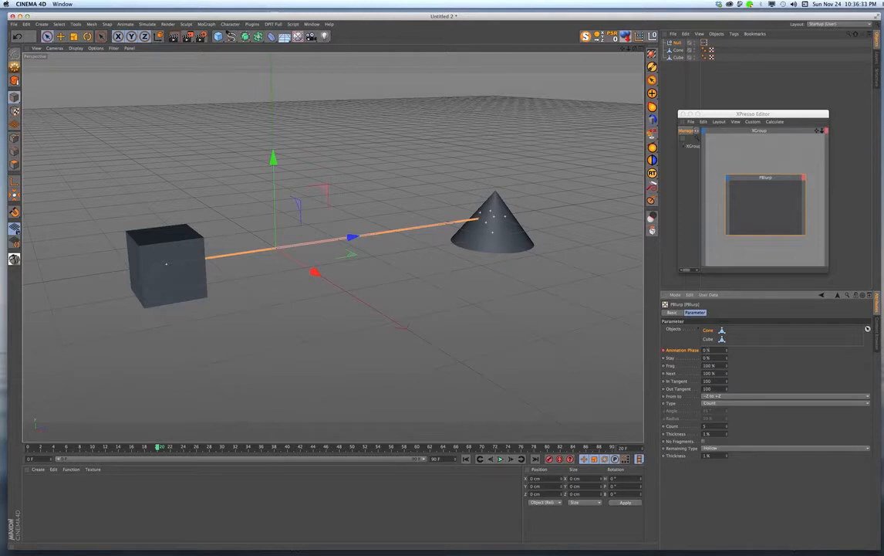
mouse_move(158, 448)
left_mouse_down()
mouse_move(280, 455)
mouse_move(329, 472)
left_mouse_up()
left_click(663, 351)
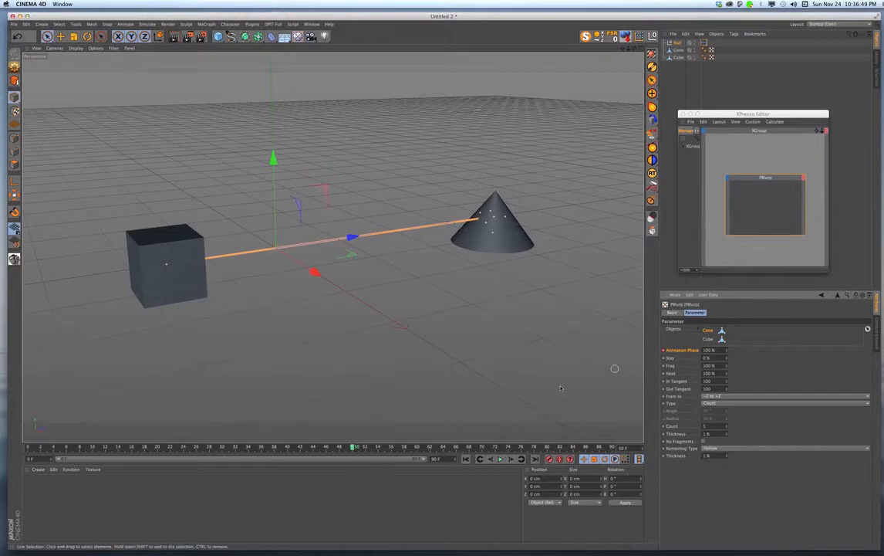
- Play the animation from frame 0 to check how the particles travel between the cone and the cube
left_click_drag(353, 447, 28, 447)
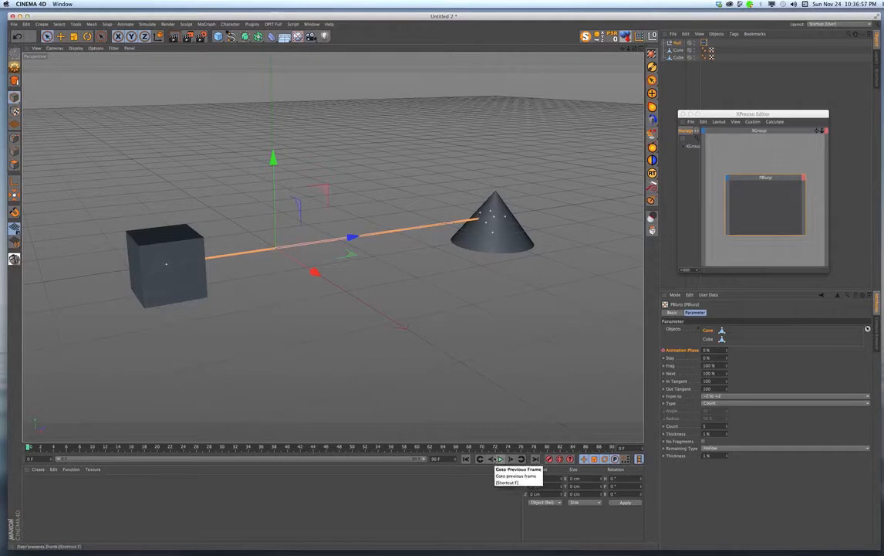
left_click(500, 458)
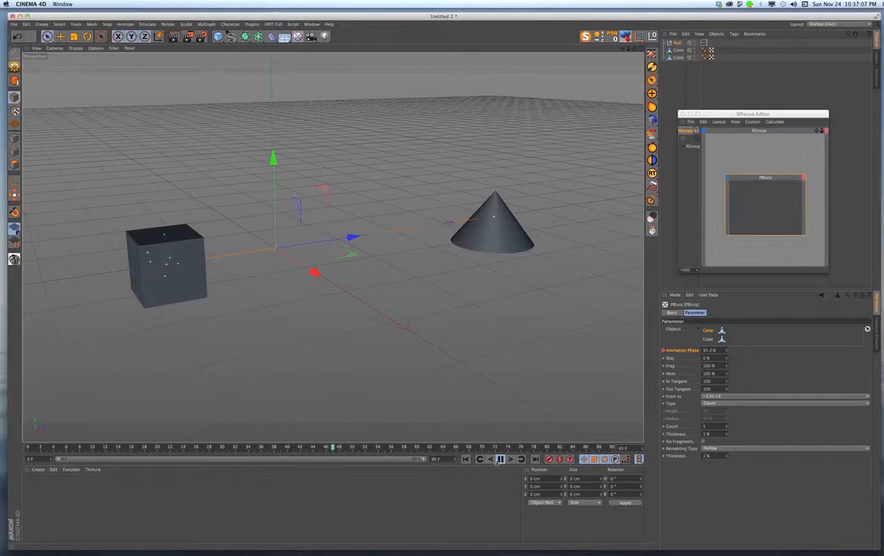
left_click(500, 459)
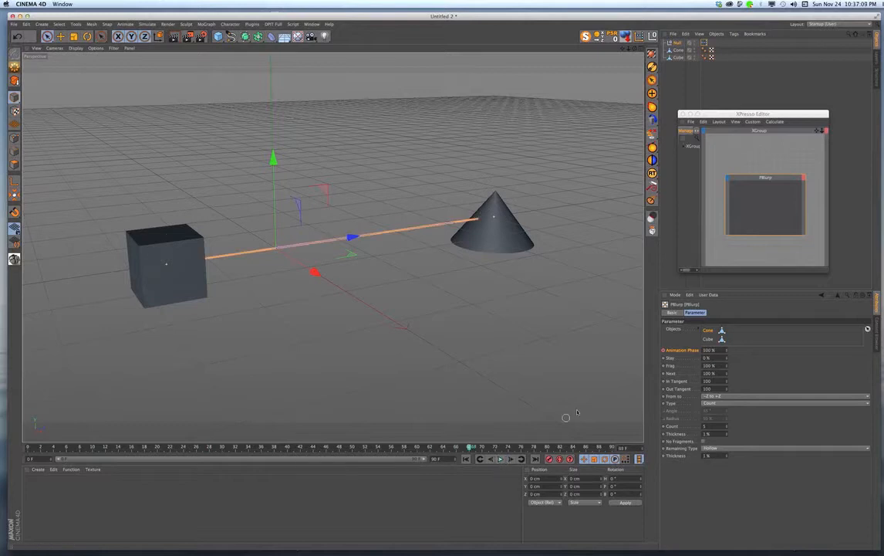
- Hide the original cone and cube polygon objects
left_click(677, 49)
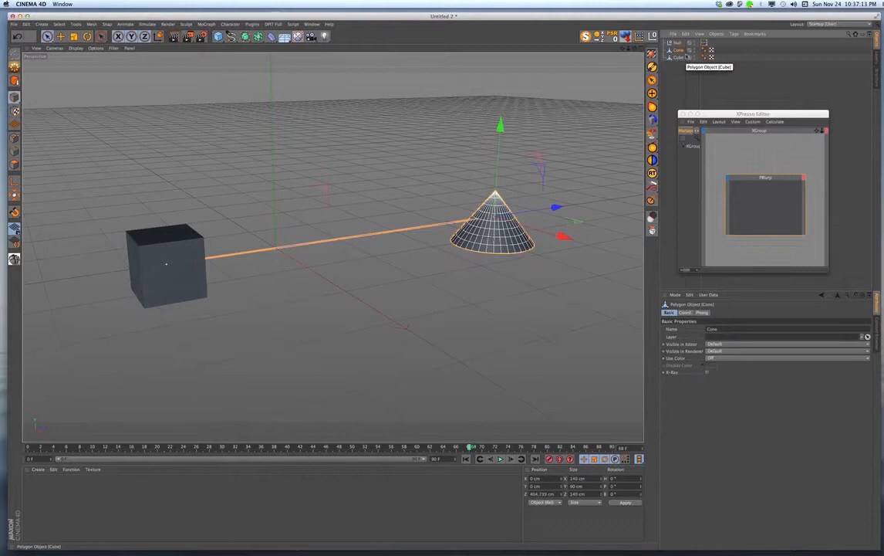
left_click(691, 50)
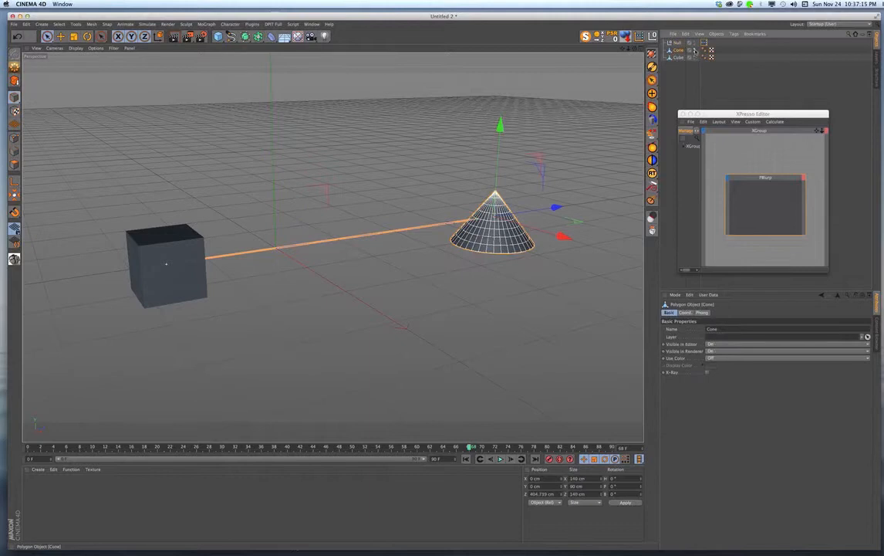
left_click(694, 50)
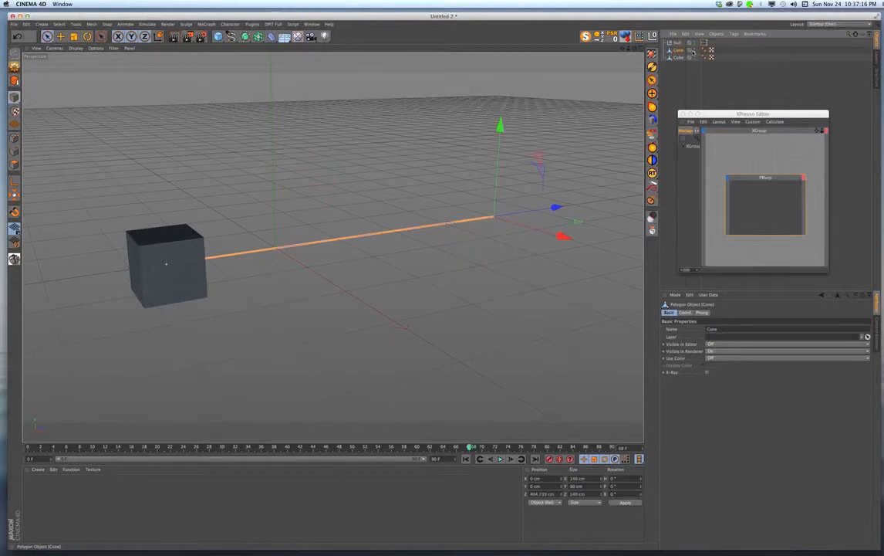
left_click(695, 58)
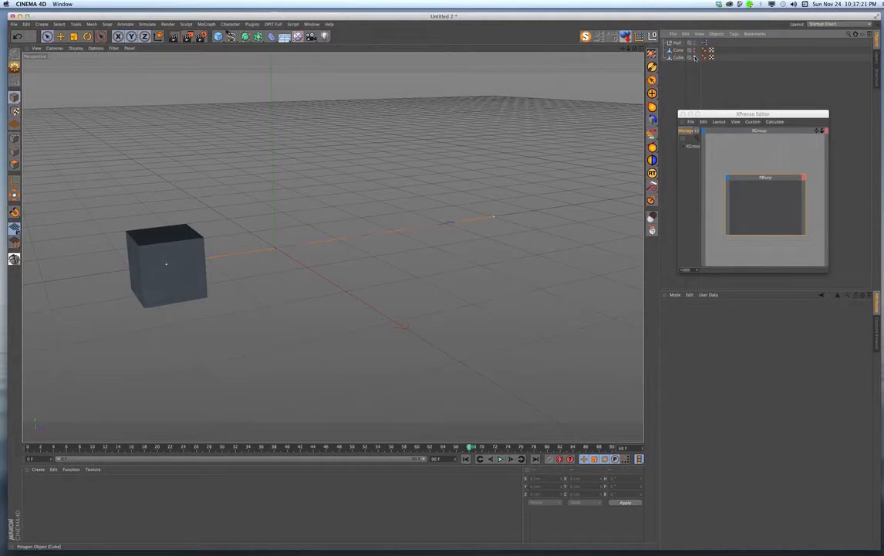
left_click(693, 57)
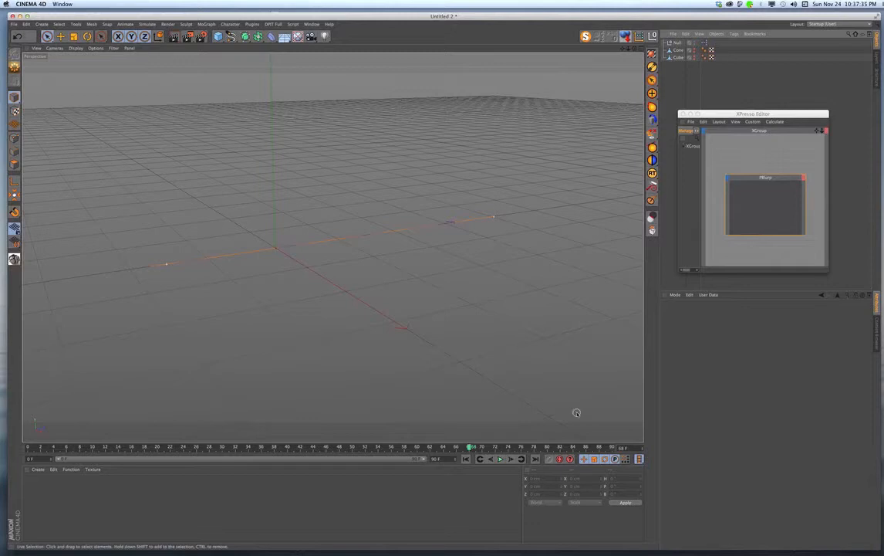
- Play the animation from frame 0 with the source objects hidden
left_click_drag(470, 447, 28, 447)
left_click(500, 459)
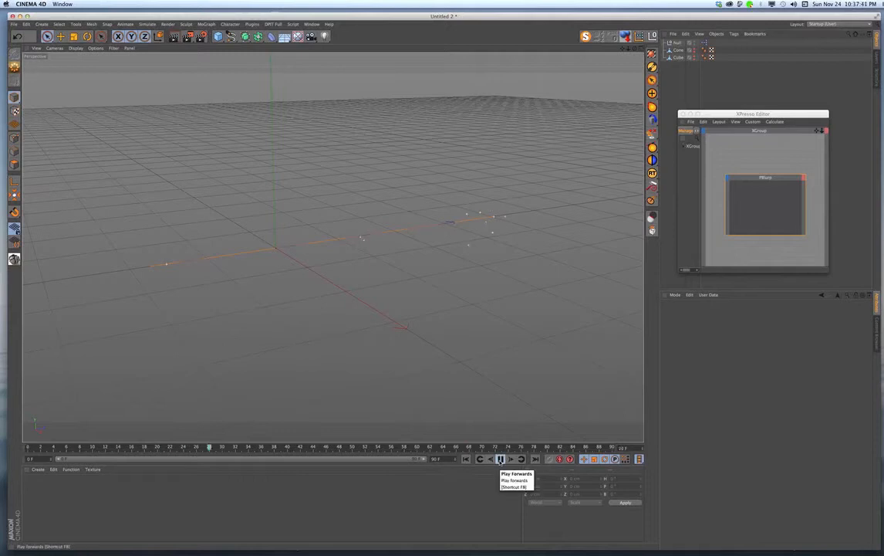
left_click(500, 459)
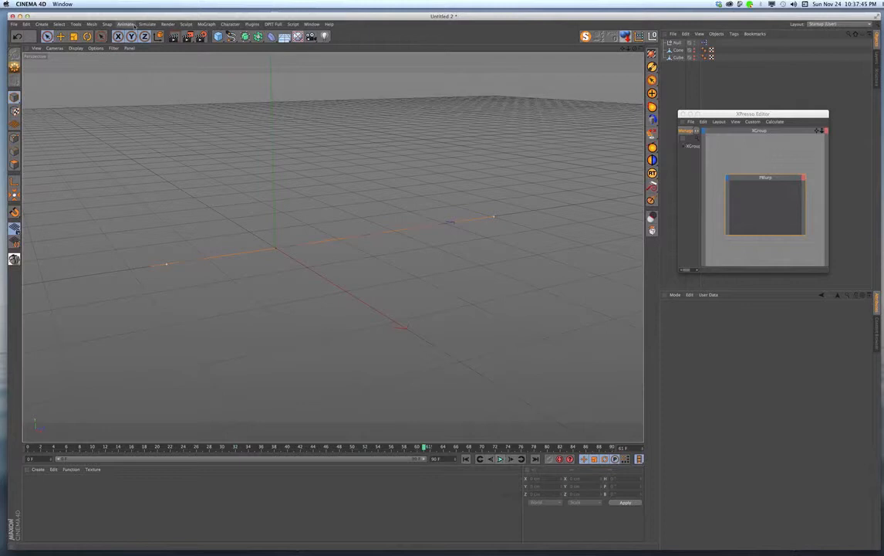
- Add a Thinking Particles Particle Geometry object to the scene
left_click(146, 24)
mouse_move(162, 61)
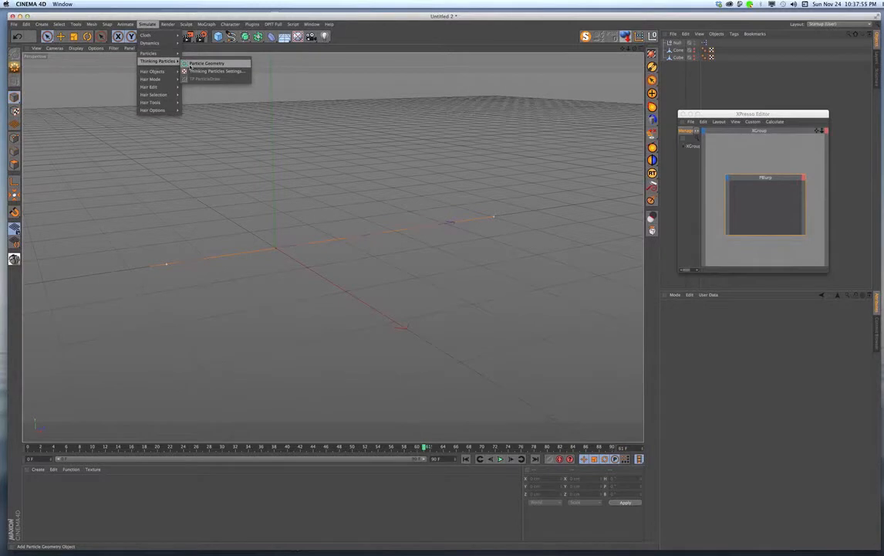
left_click(186, 64)
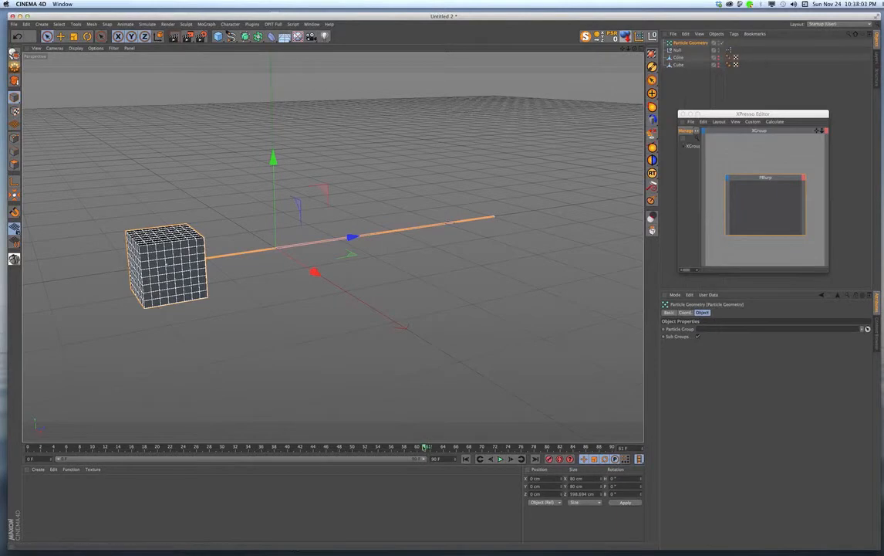
- Play the fragment animation from frame 0 and scrub back to frame 32 to inspect the pieces
left_click_drag(425, 447, 28, 448)
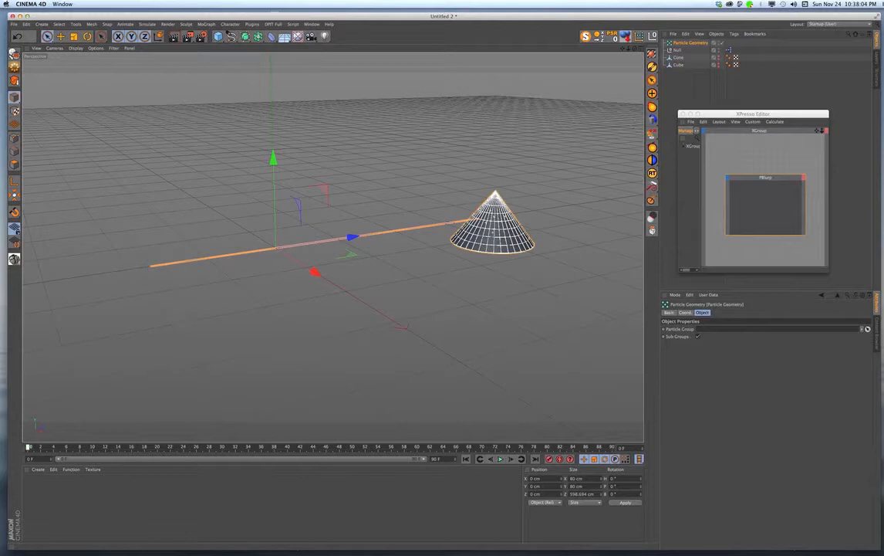
left_click(500, 459)
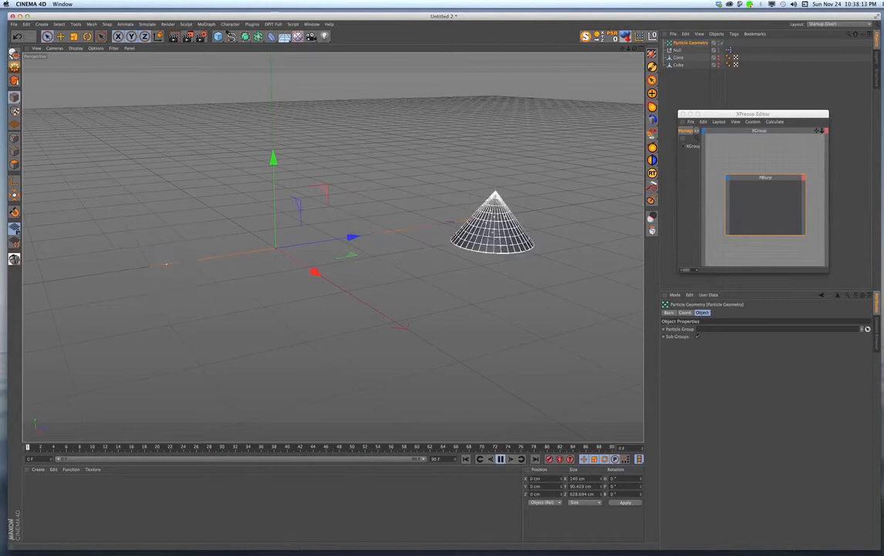
left_click(500, 459)
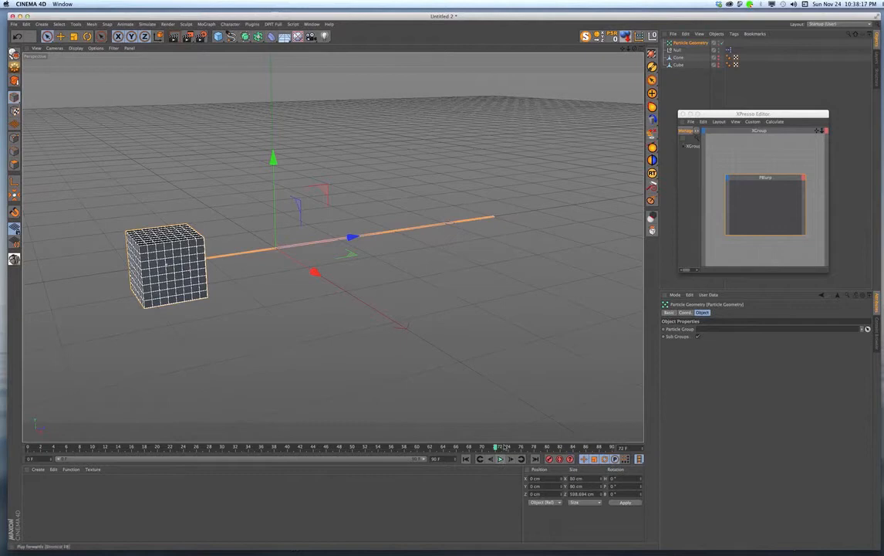
left_click_drag(497, 447, 238, 461)
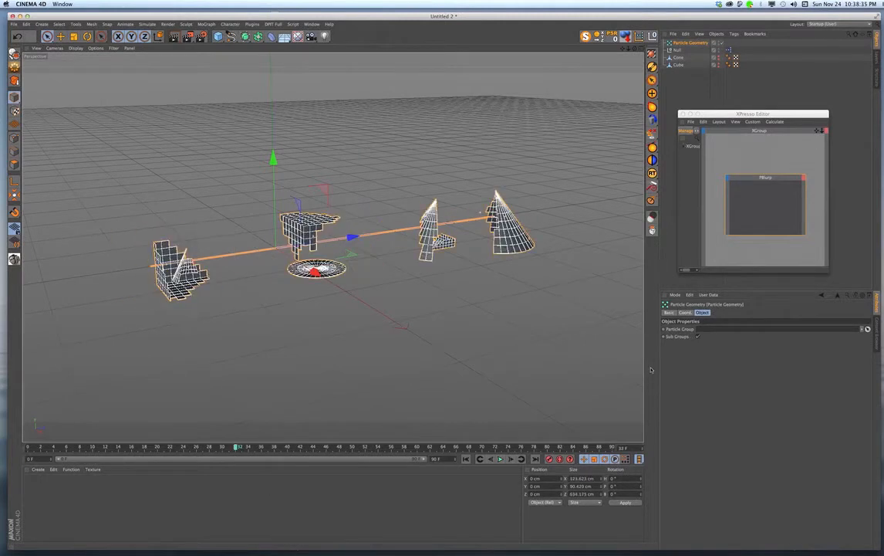
- For the Cone entry in the PBlurp node, set Count to 300 and both Thickness values to 10%
left_click(768, 202)
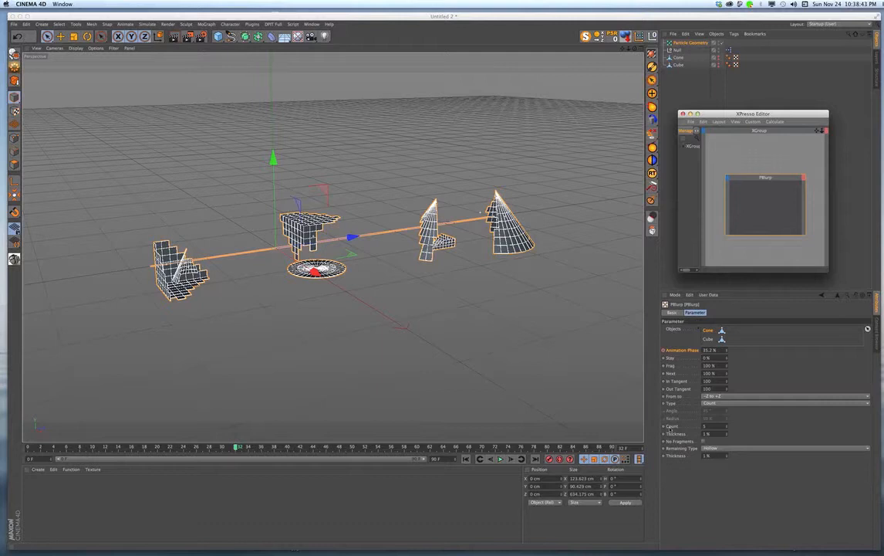
left_click(710, 333)
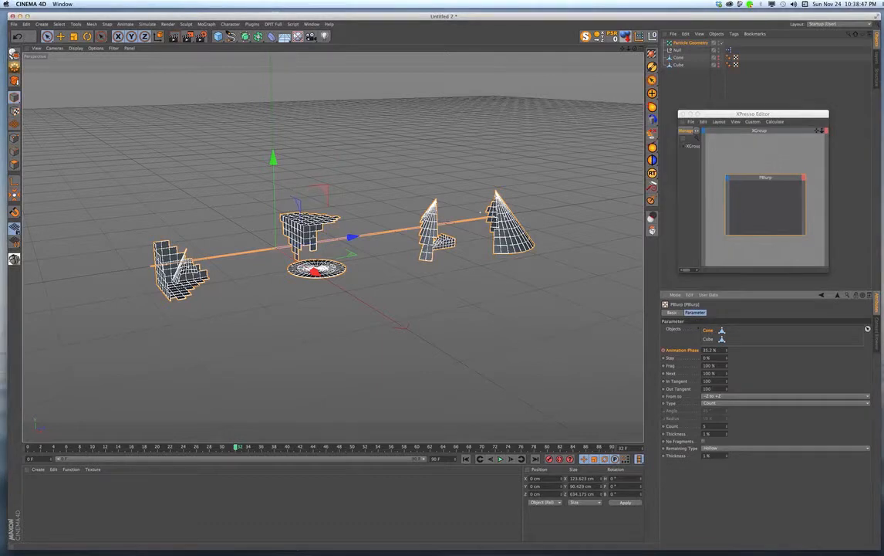
double_click(706, 426)
type("300")
type("10")
type("10")
- For the Cube entry in the PBlurp node, set Count to 100 and both Thickness values to 10%
left_click(710, 341)
type("100")
type("10")
- Play the updated fragment animation and scrub to frame 33 to inspect the smaller pieces in mid-flight
left_click(479, 458)
left_click(500, 459)
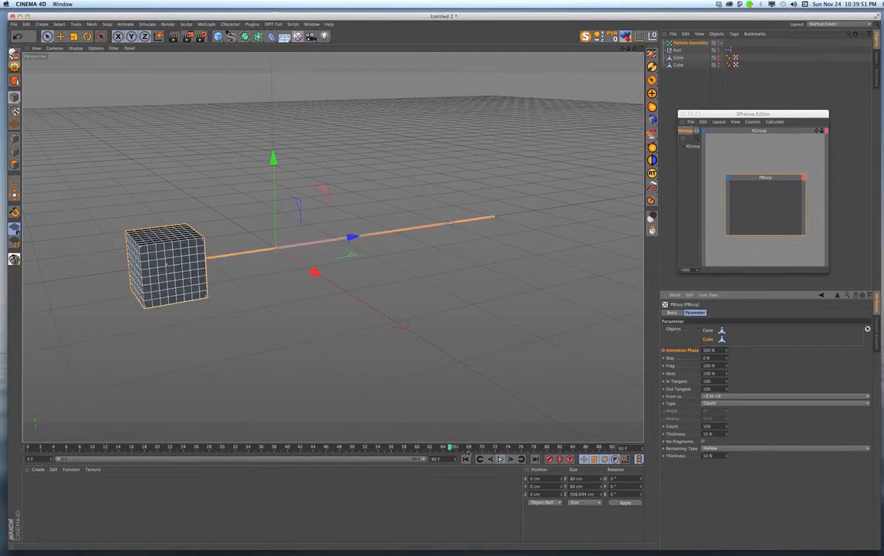
left_click_drag(451, 446, 209, 440)
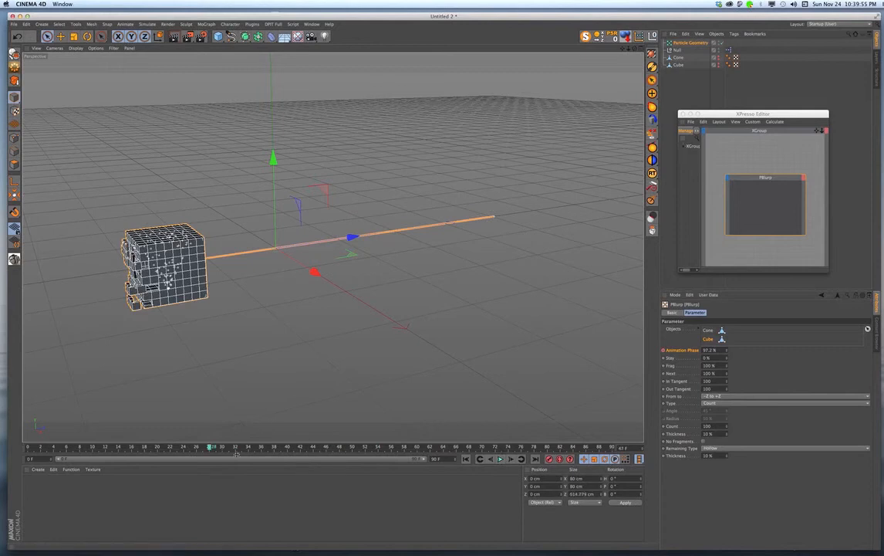
left_click(171, 447)
left_click_drag(170, 446, 243, 473)
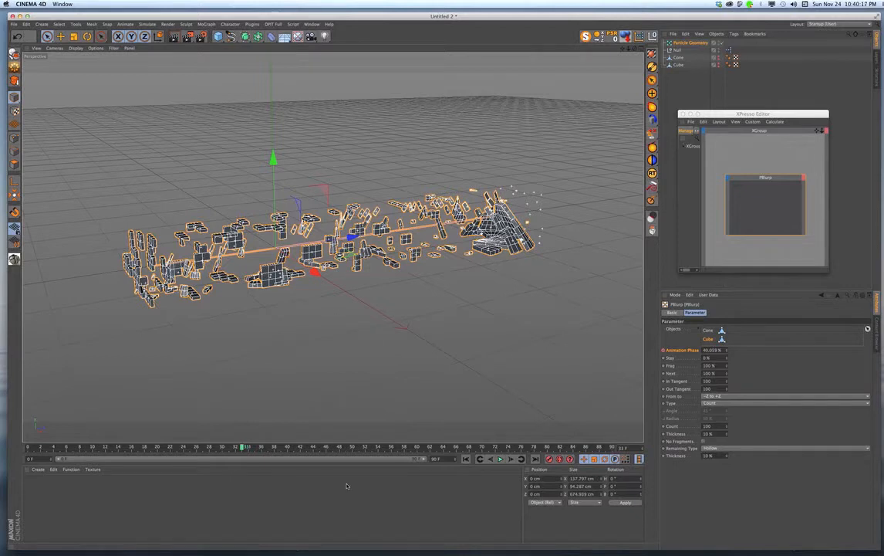
- Create three new materials
left_click(38, 470)
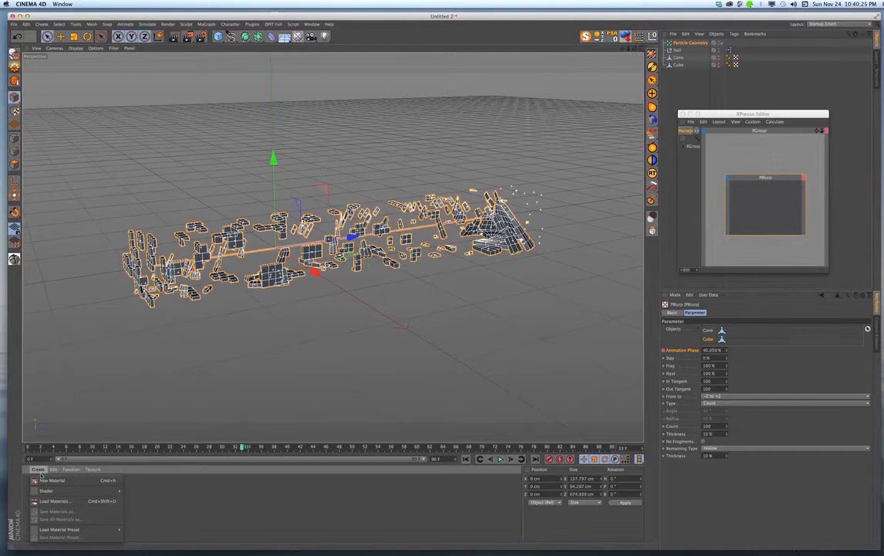
left_click(46, 480)
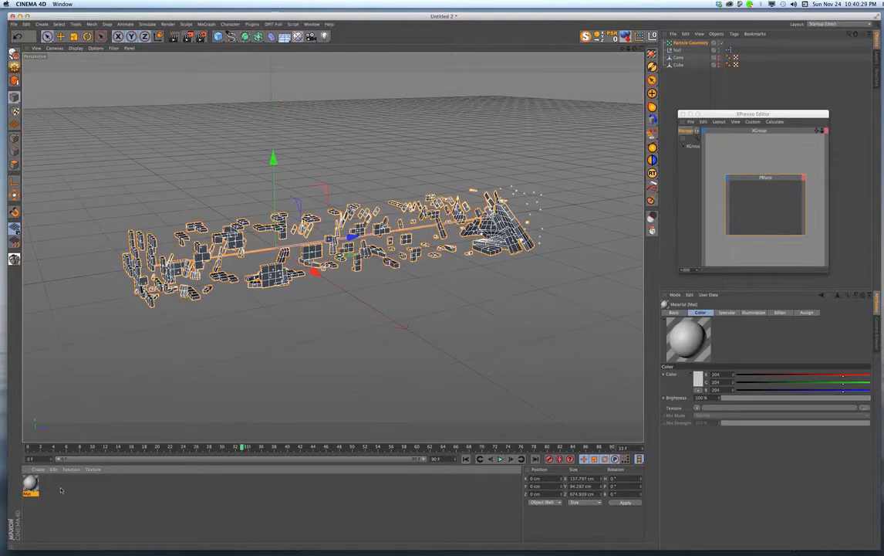
double_click(61, 489)
double_click(63, 494)
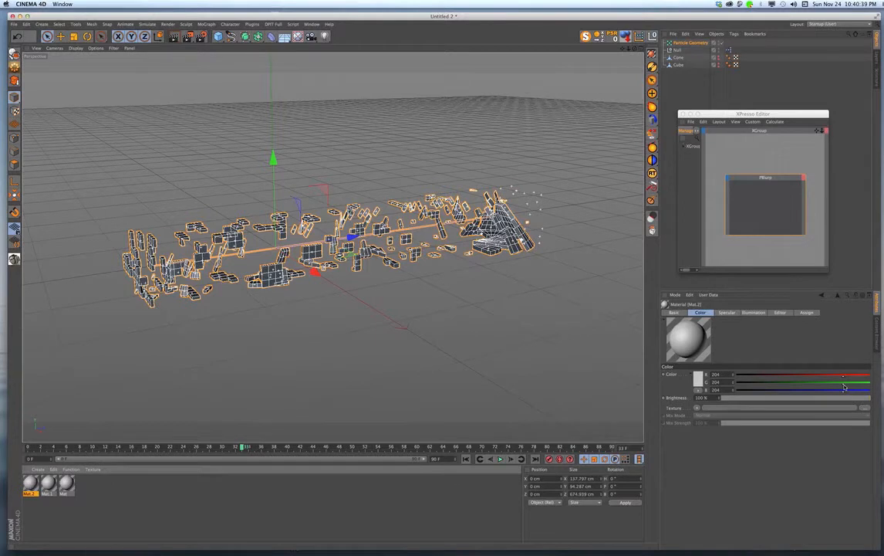
- Color Mat.2 red by setting green and blue to 0, and Mat.1 green by setting red and blue to 0
left_click_drag(844, 386, 735, 386)
left_click_drag(844, 393, 736, 389)
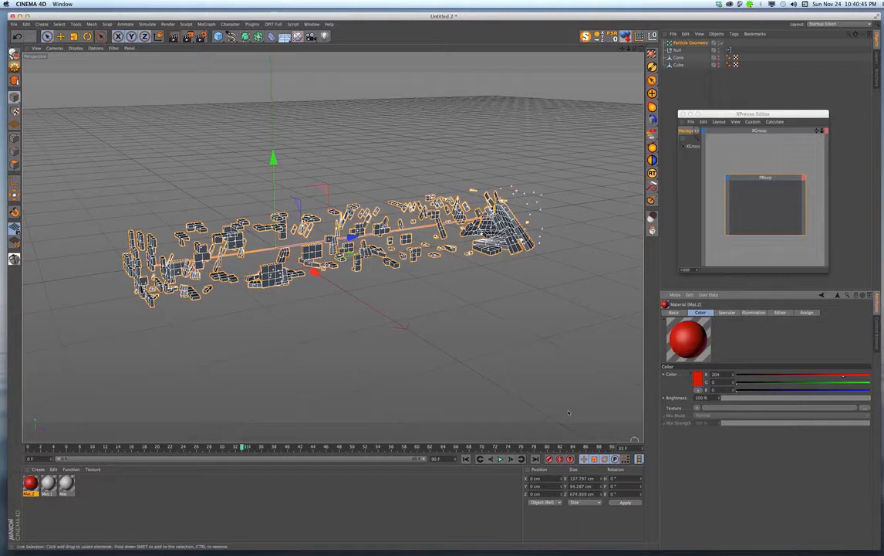
left_click(48, 484)
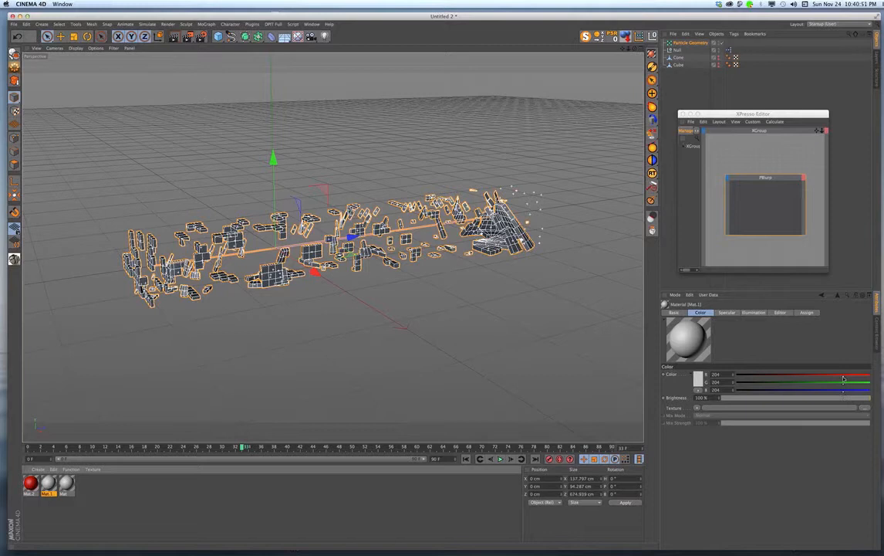
left_click_drag(843, 376, 731, 377)
left_click_drag(842, 390, 733, 391)
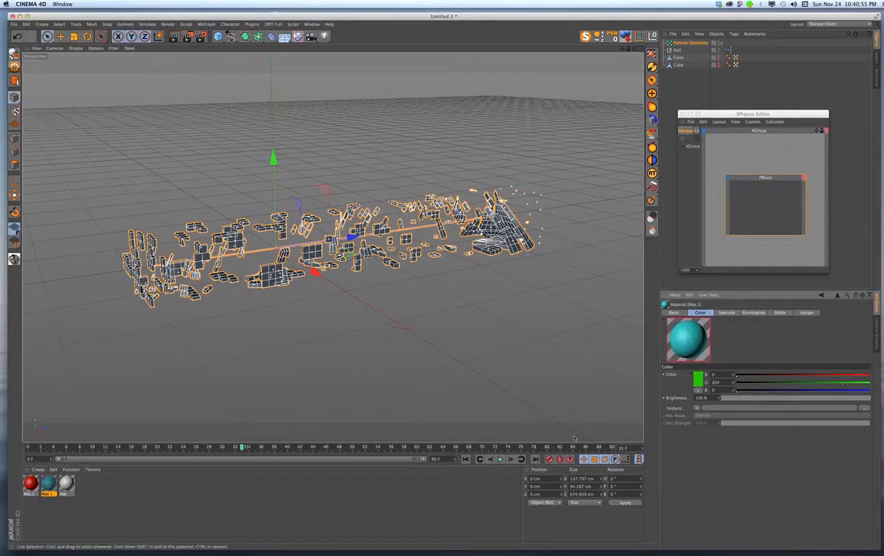
- Color the material Mat blue by setting its green and red values to 0
left_click(66, 483)
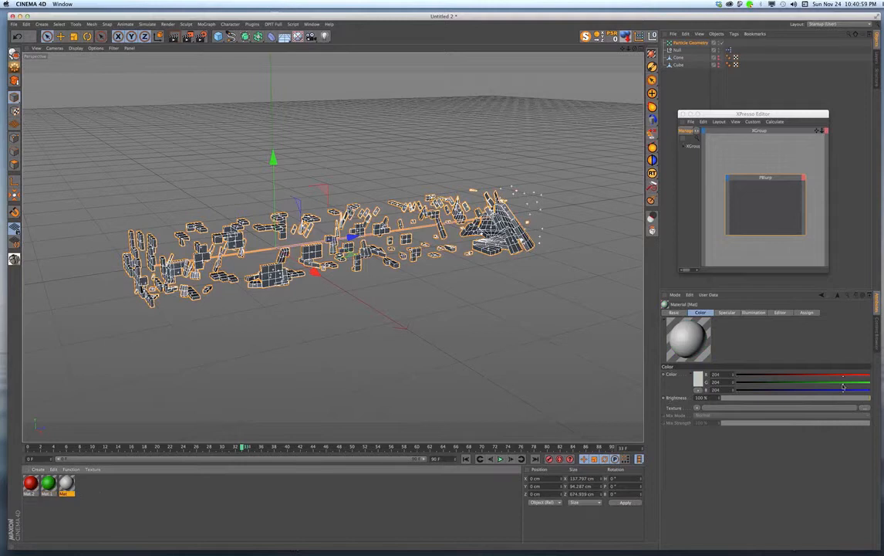
left_click_drag(842, 382, 733, 382)
left_click_drag(854, 374, 733, 374)
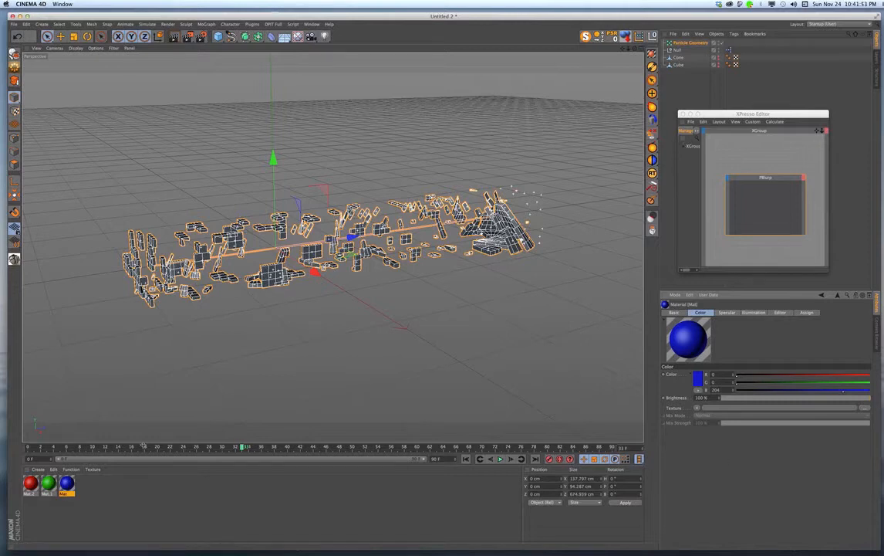
- Assign the red Mat.2, green Mat.1 and blue Mat materials, in that order, to the Particle Geometry object
left_click(32, 486)
left_click(49, 485, "shift")
left_click(69, 485, "shift")
left_click(29, 484)
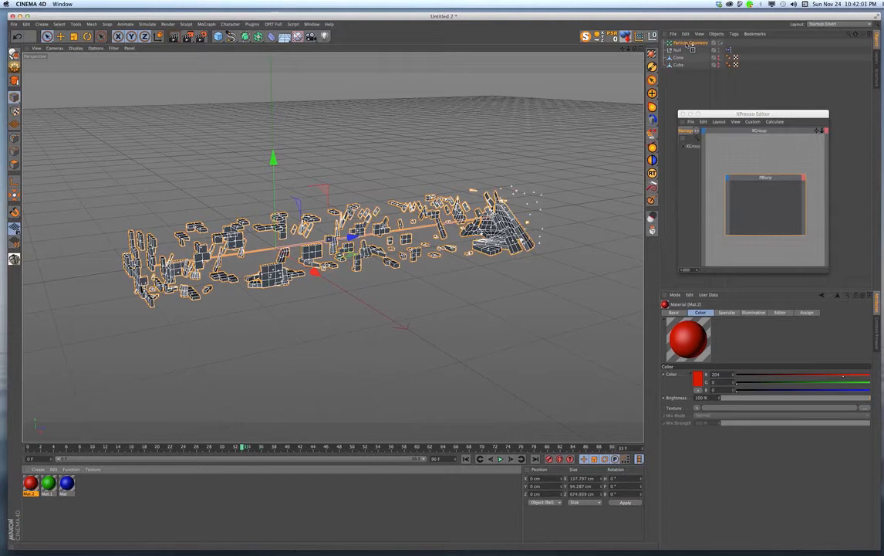
left_click_drag(687, 44, 727, 43)
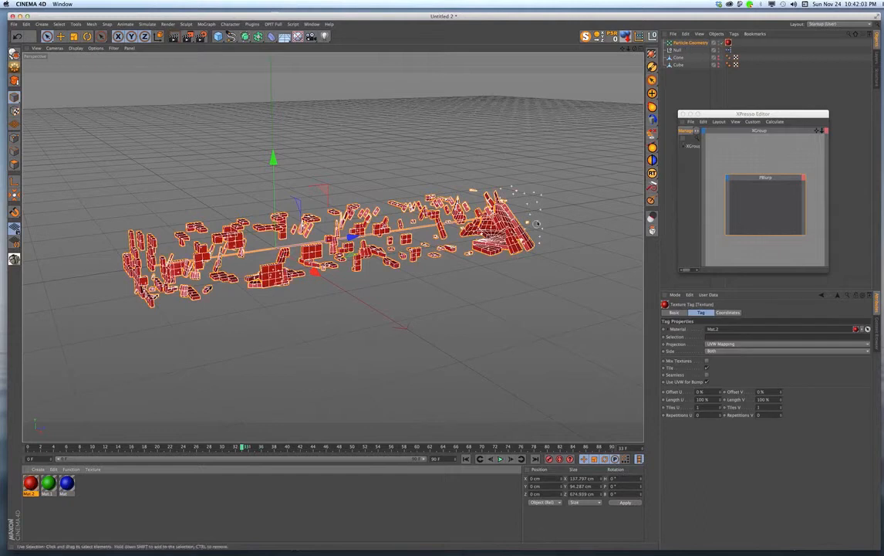
left_click_drag(692, 99, 705, 44)
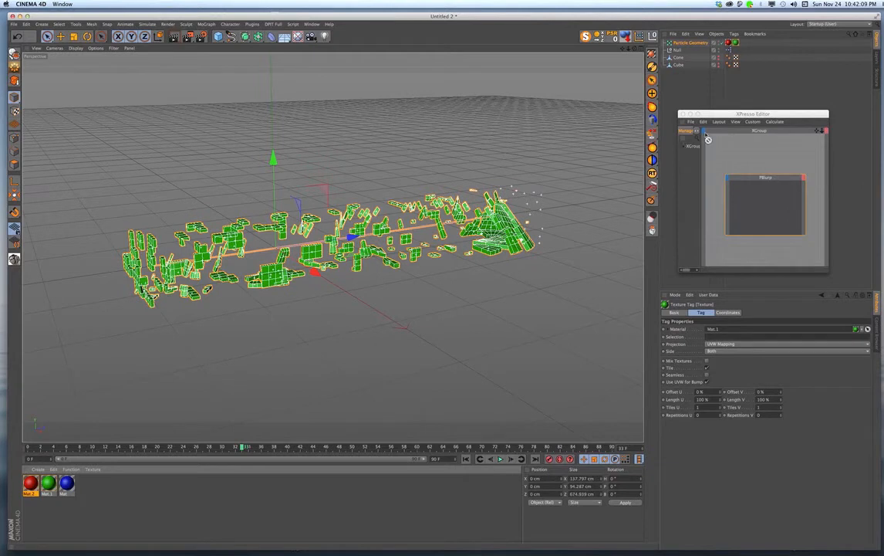
left_click_drag(699, 44, 699, 44)
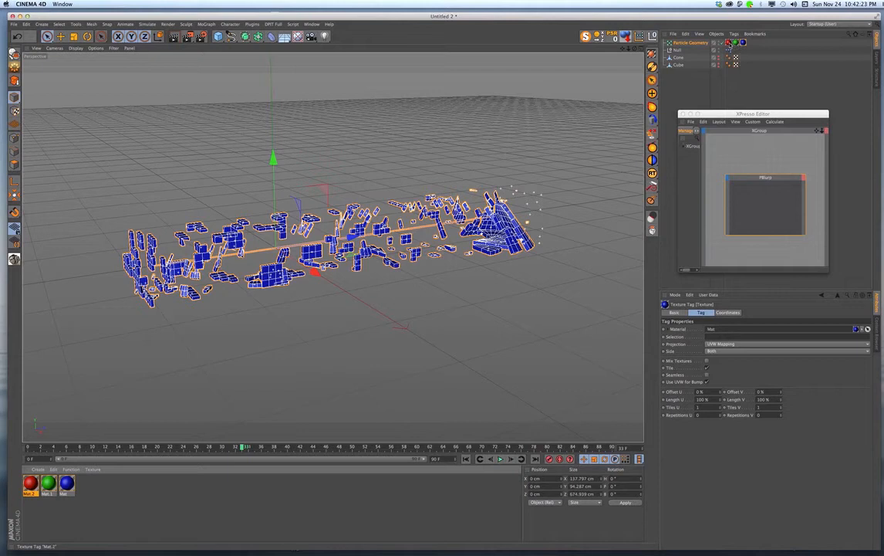
- Restrict the green Mat.1 texture tag on Particle Geometry to the selection FEDGE
left_click(735, 43)
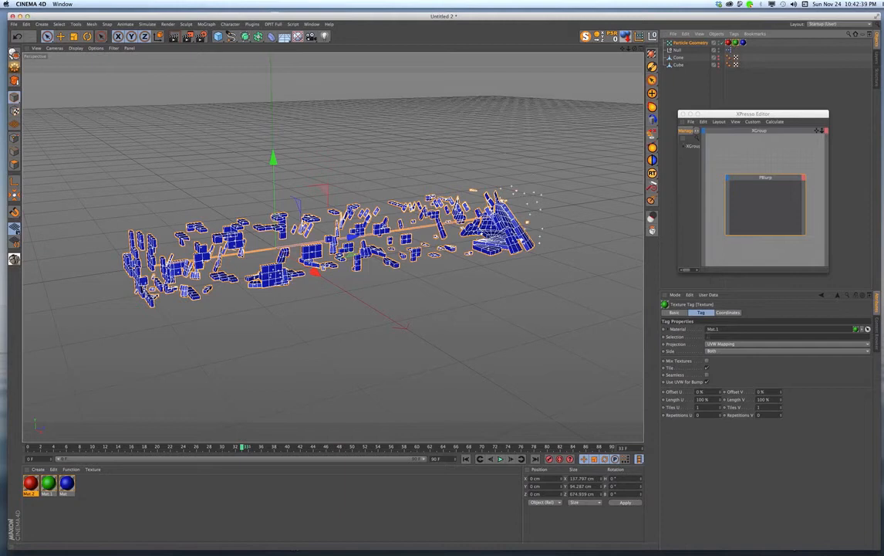
left_click(709, 337)
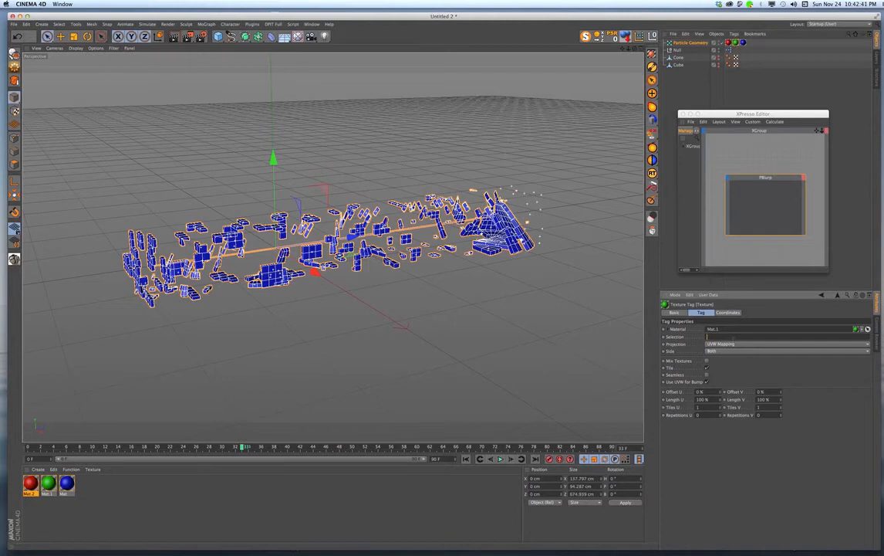
type("FEDGE")
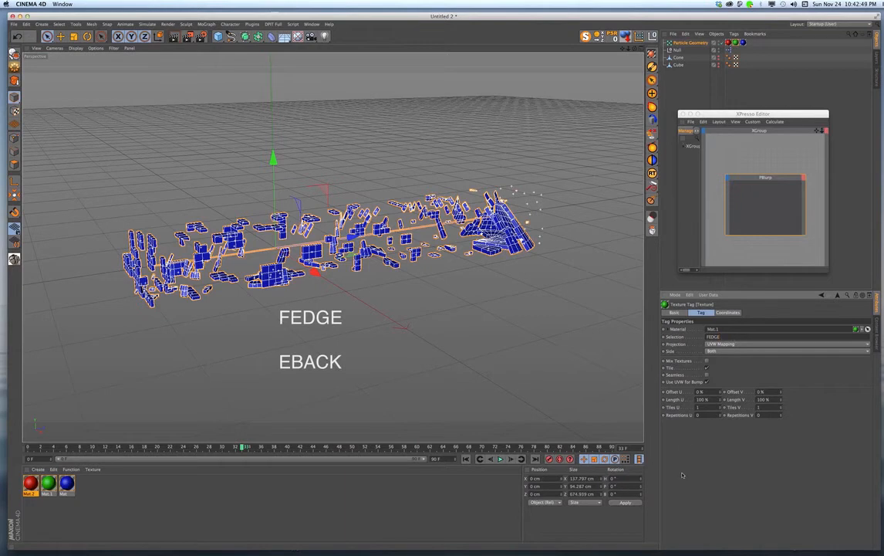
left_click(462, 504)
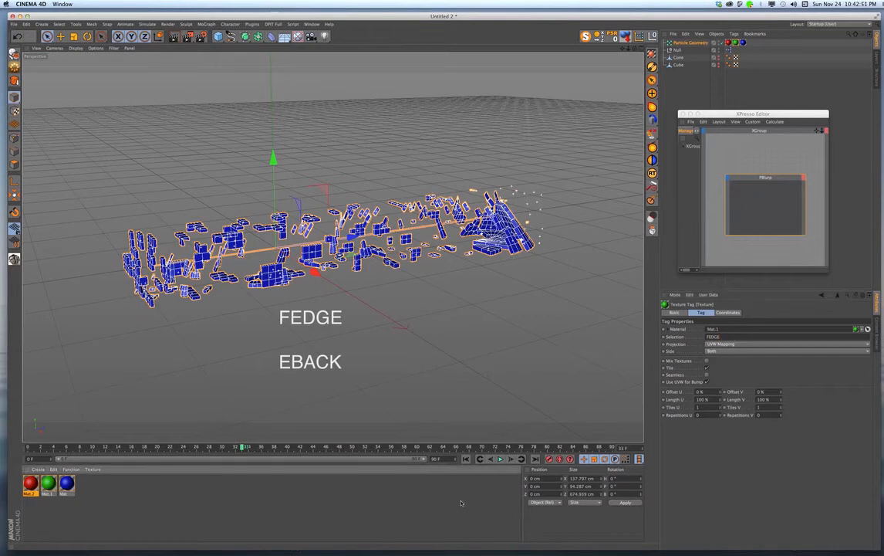
- Rewind to frame 0, play the fragment animation and stop it around frame 41 to check the materials
left_click_drag(244, 447, 27, 448)
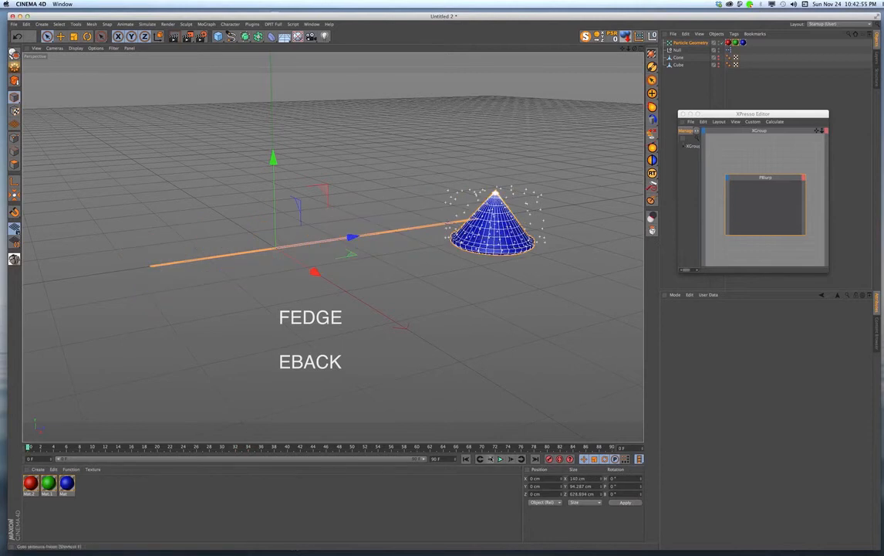
left_click(500, 459)
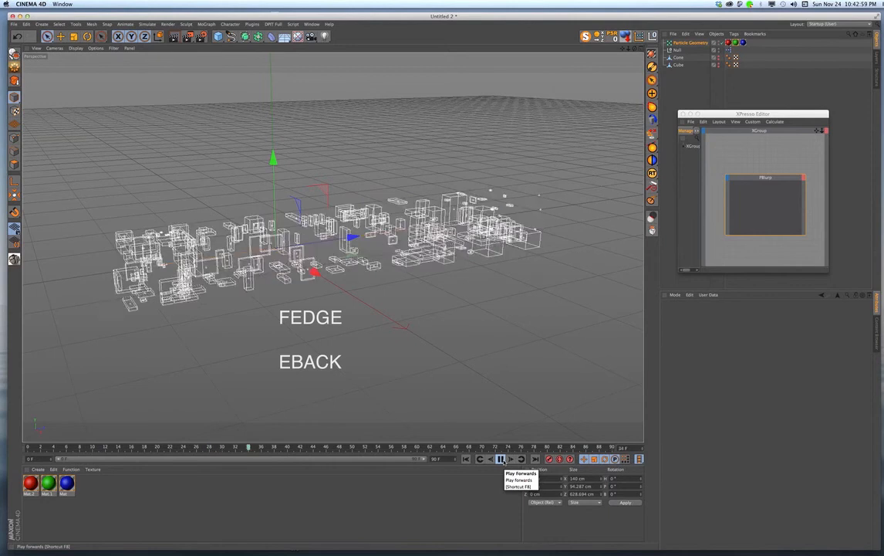
left_click(500, 460)
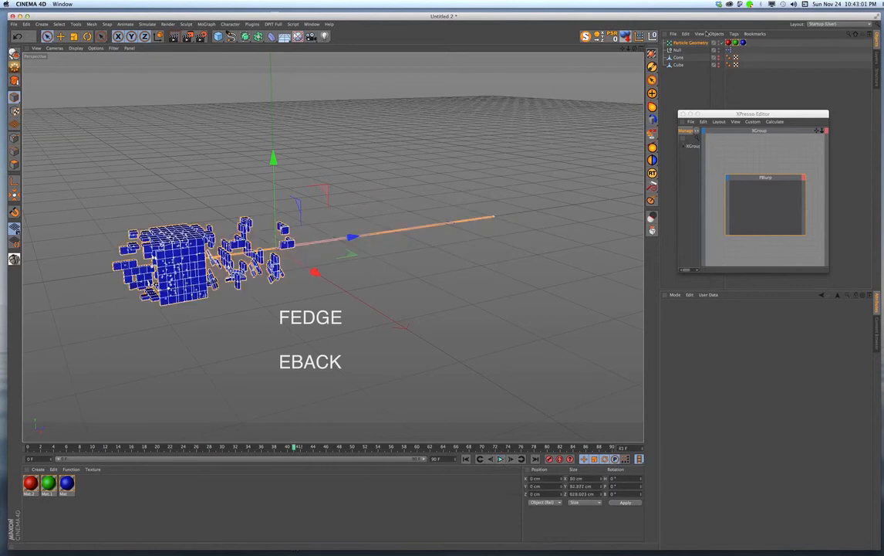
- Check the Mat.1 texture tag's selection and delete the blue Mat texture tag from Particle Geometry
left_click(701, 44)
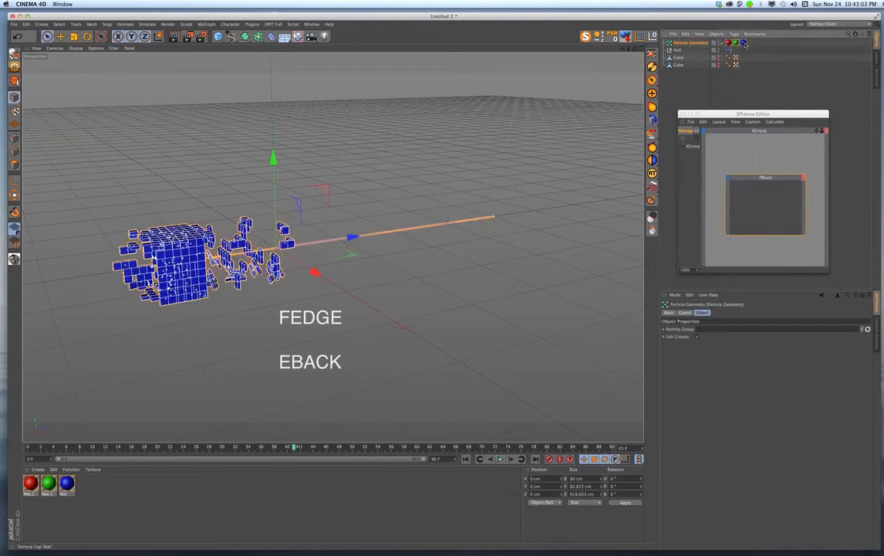
left_click(734, 44)
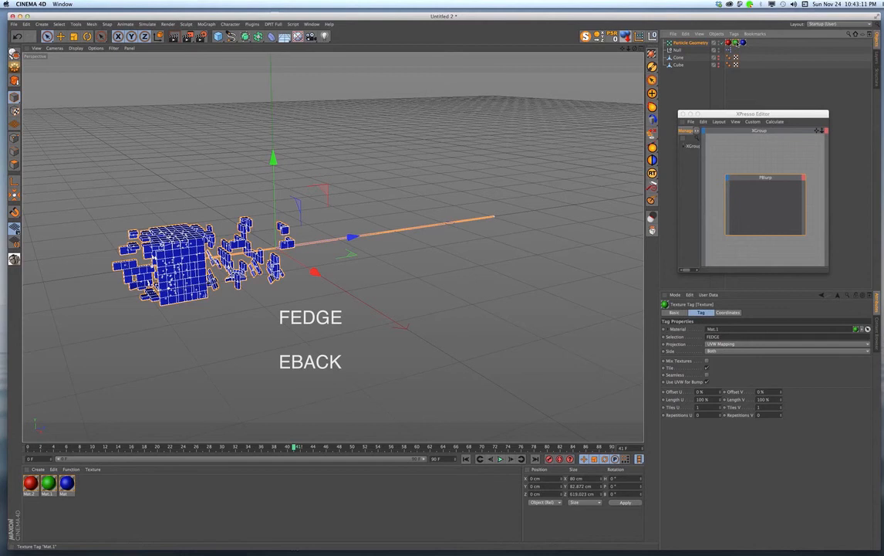
left_click(742, 42)
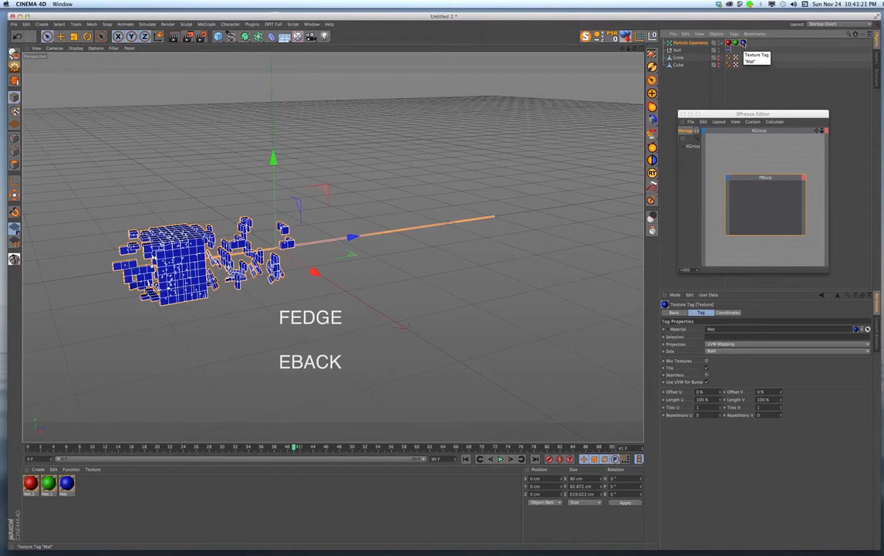
key("Delete")
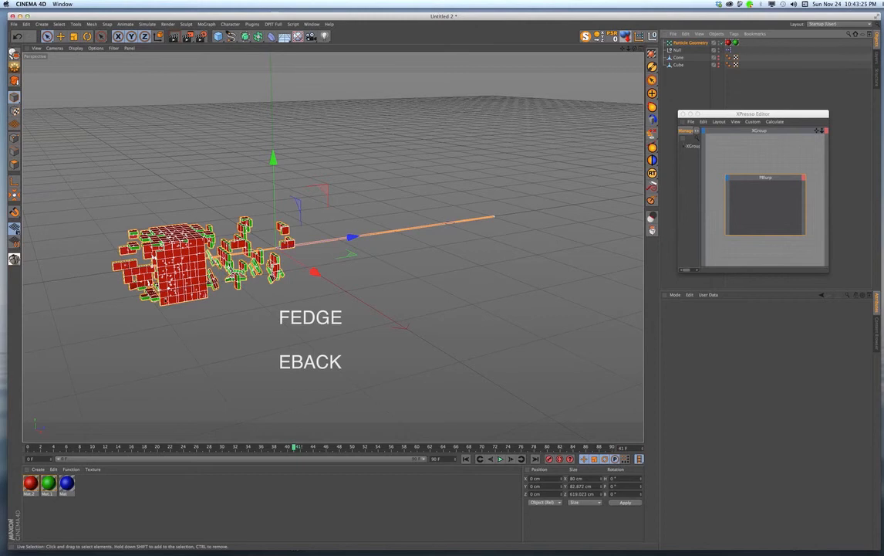
- Go to frame 34, assign the blue Mat material to Particle Geometry again and restrict its tag to the selection FBACK
mouse_move(294, 447)
left_mouse_down()
mouse_move(39, 431)
mouse_move(26, 401)
mouse_move(171, 399)
mouse_move(233, 457)
mouse_move(256, 462)
mouse_move(247, 466)
left_mouse_up()
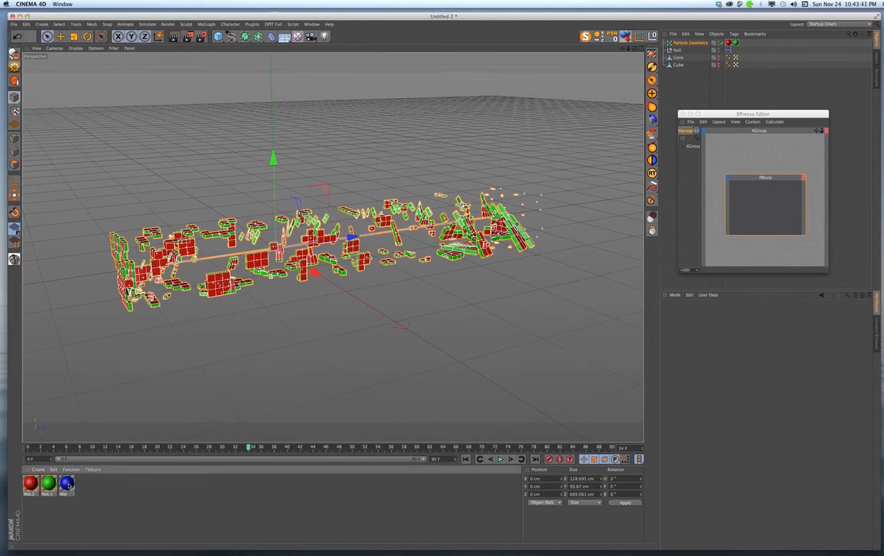
left_click_drag(707, 48, 706, 43)
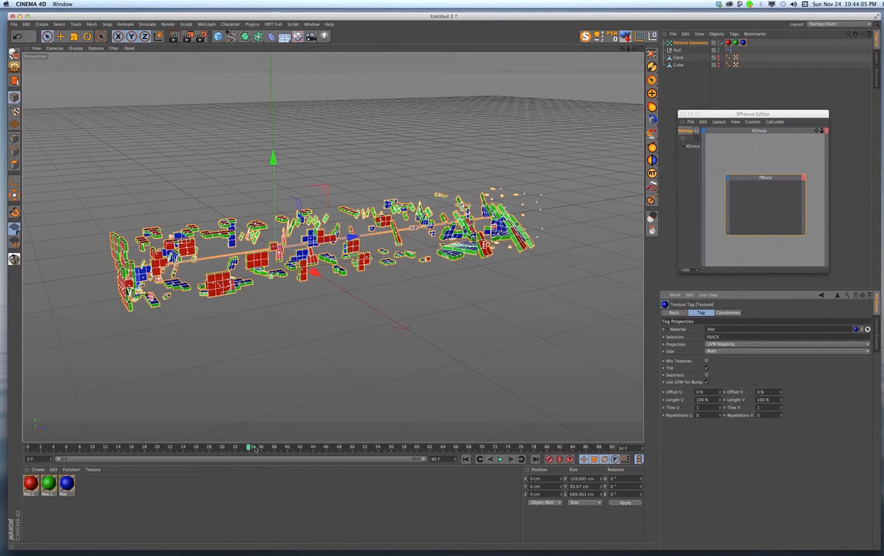
- Replay the animation from frame 0 and scrub back to frame 30 to inspect the three-colored fragments
left_click_drag(250, 448, 27, 447)
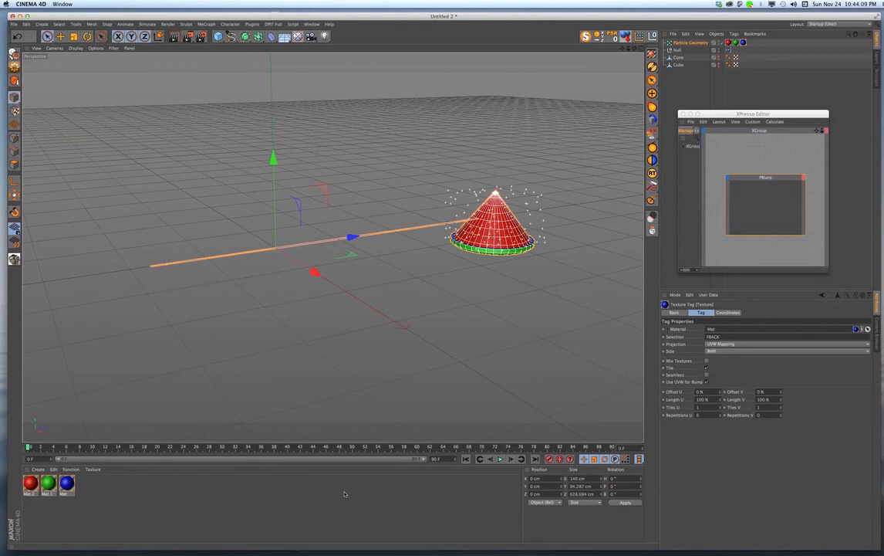
left_click(500, 459)
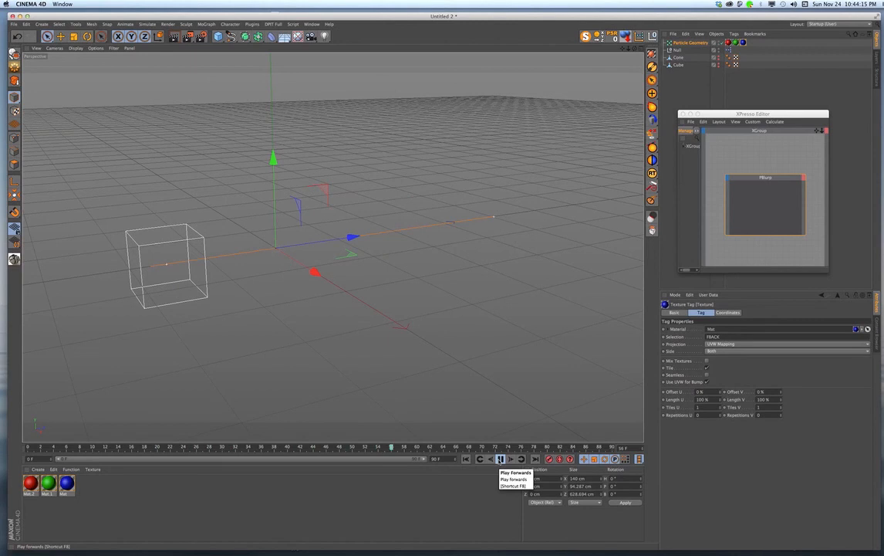
left_click_drag(398, 446, 223, 447)
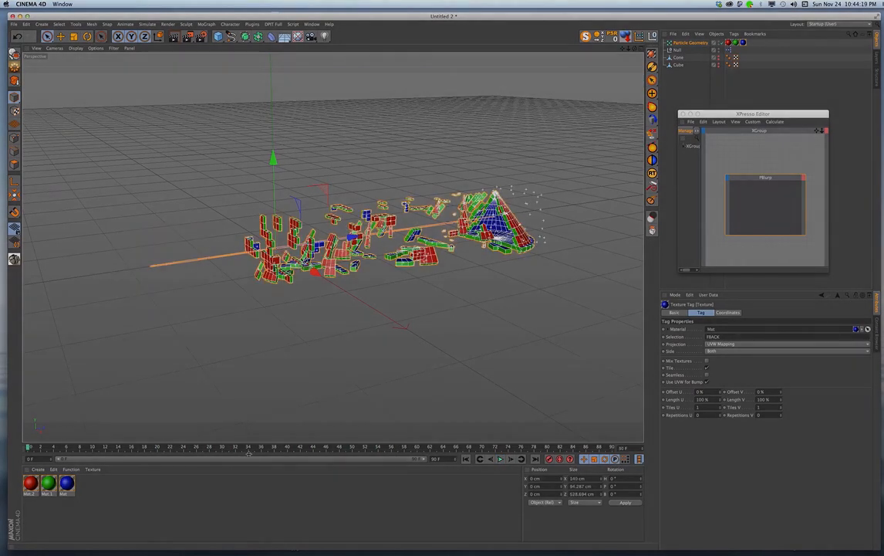